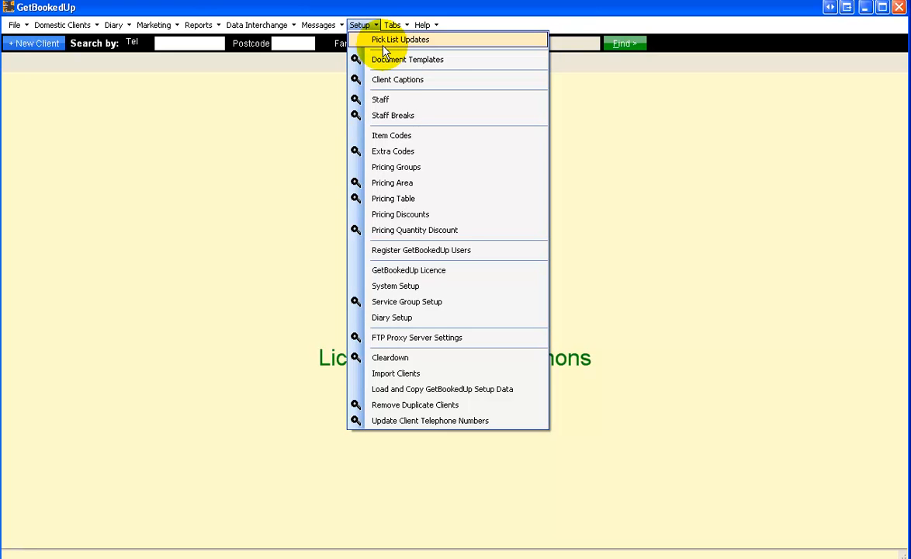
- Open the pick list updates and add a new client type named Agency to the Client Types 1 list
left_click(383, 43)
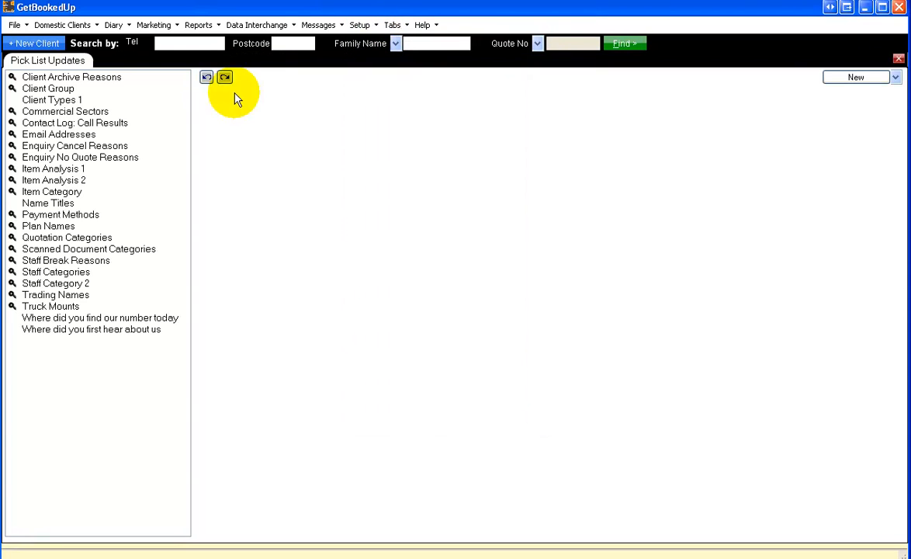
left_click(42, 102)
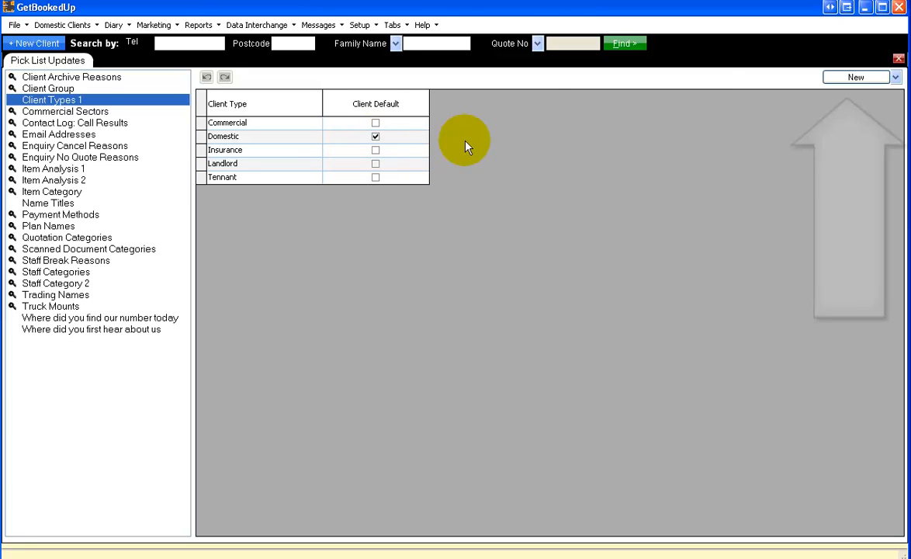
left_click(880, 79)
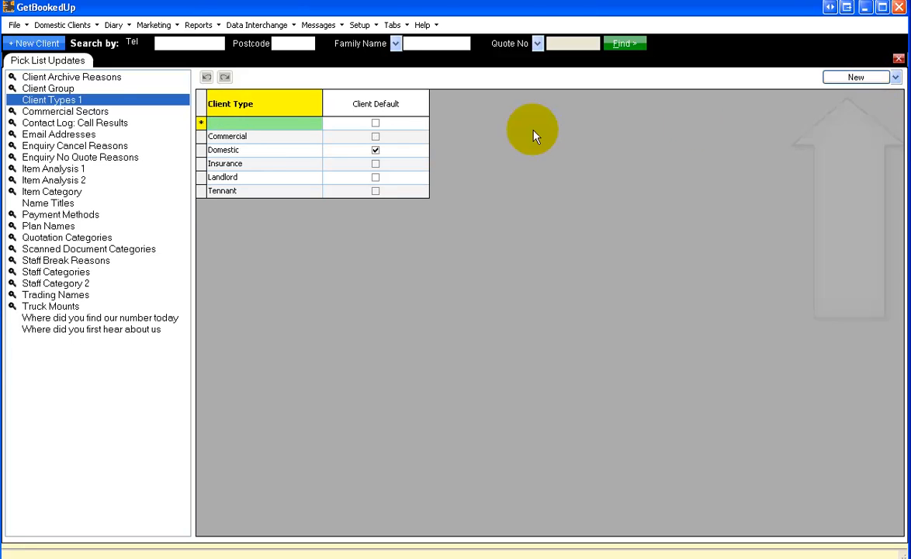
type("Agency")
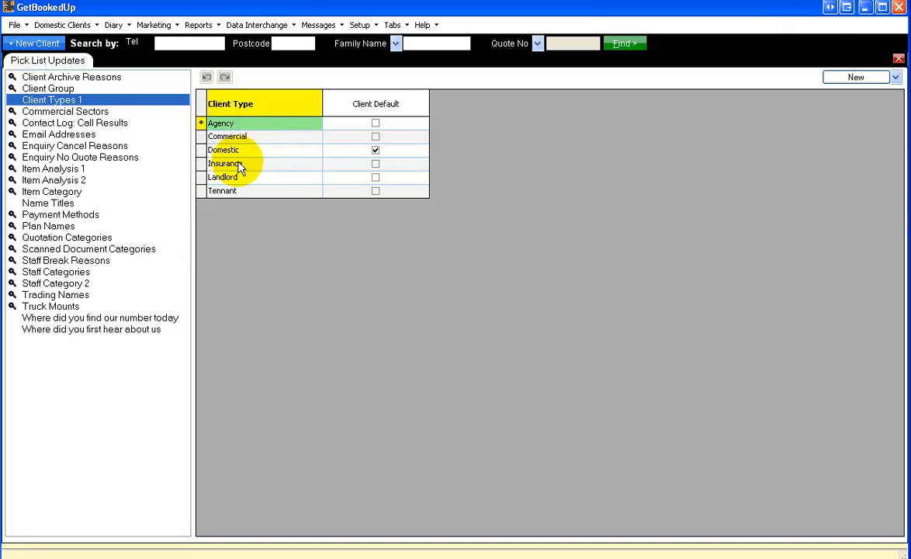
key("Tab")
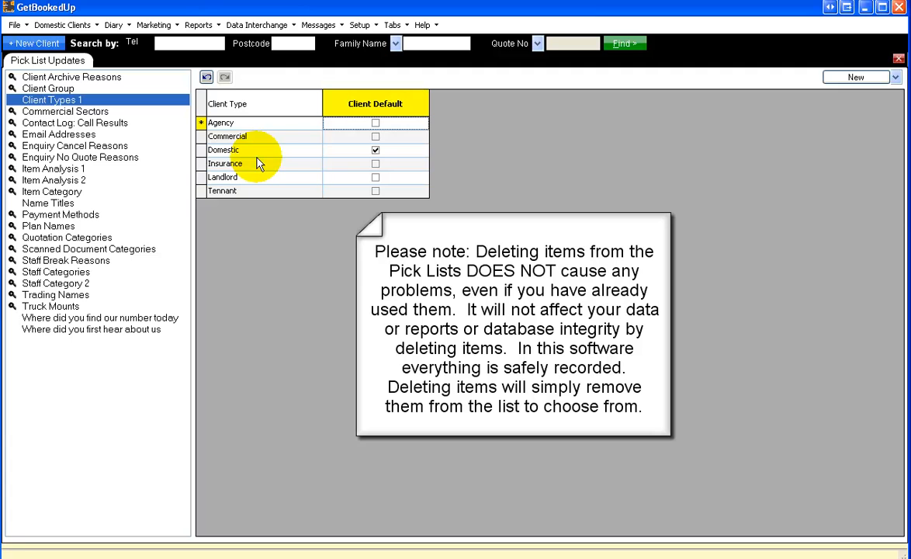
- Delete the Agency row from the Client Types 1 list and set the list action back to New
left_click(203, 124)
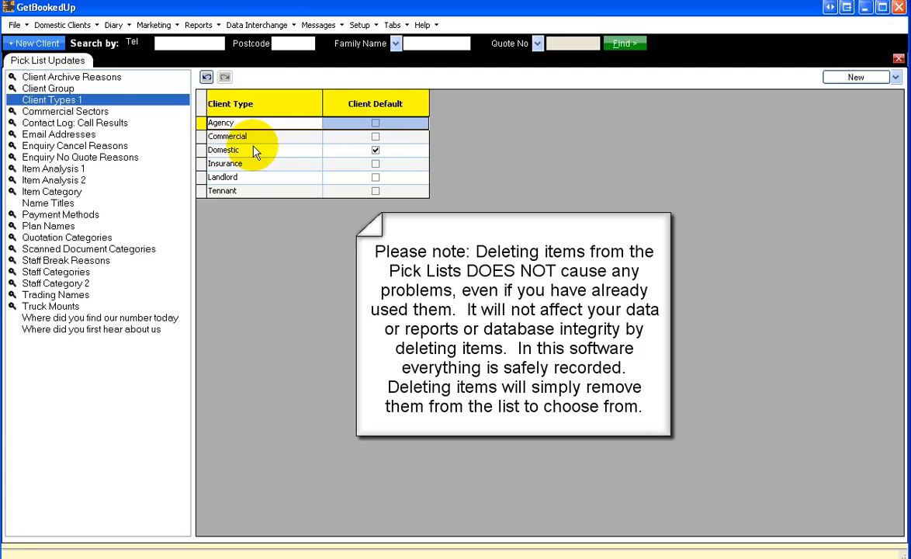
left_click(895, 78)
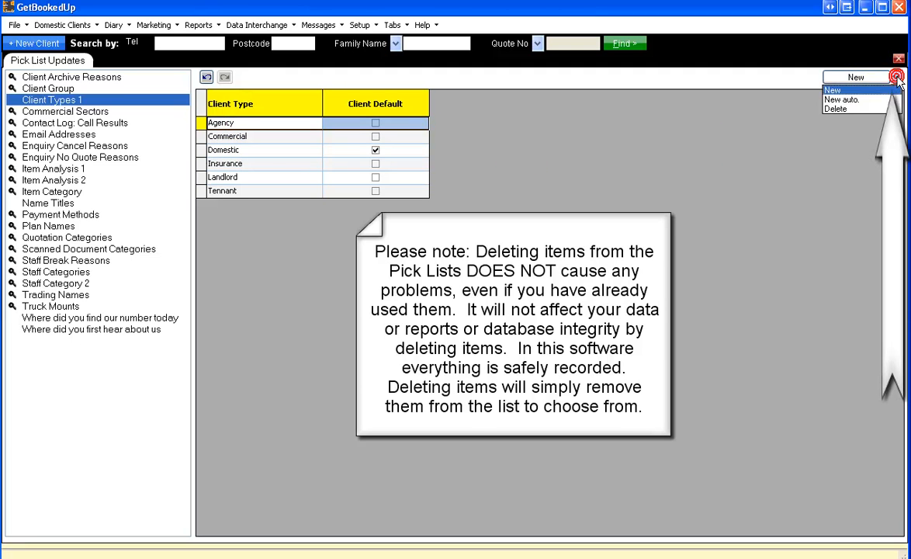
left_click(838, 109)
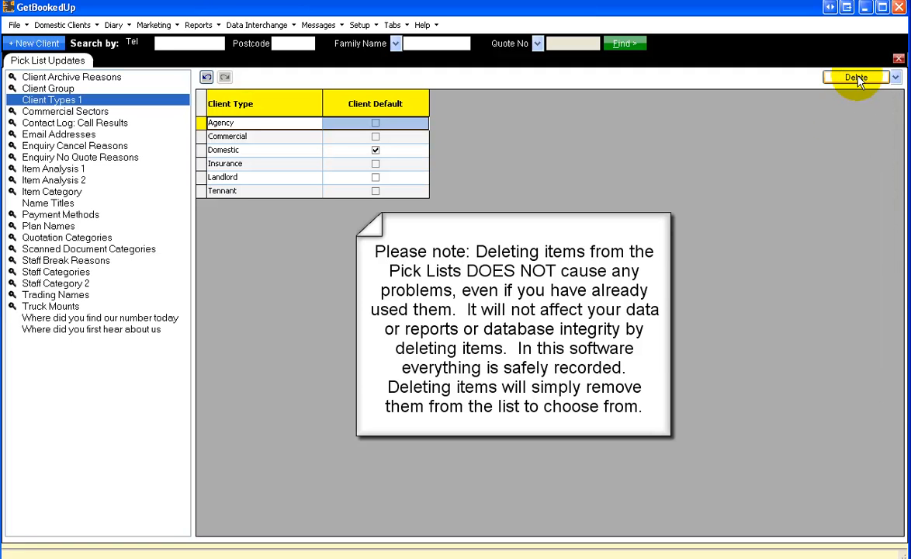
left_click(857, 78)
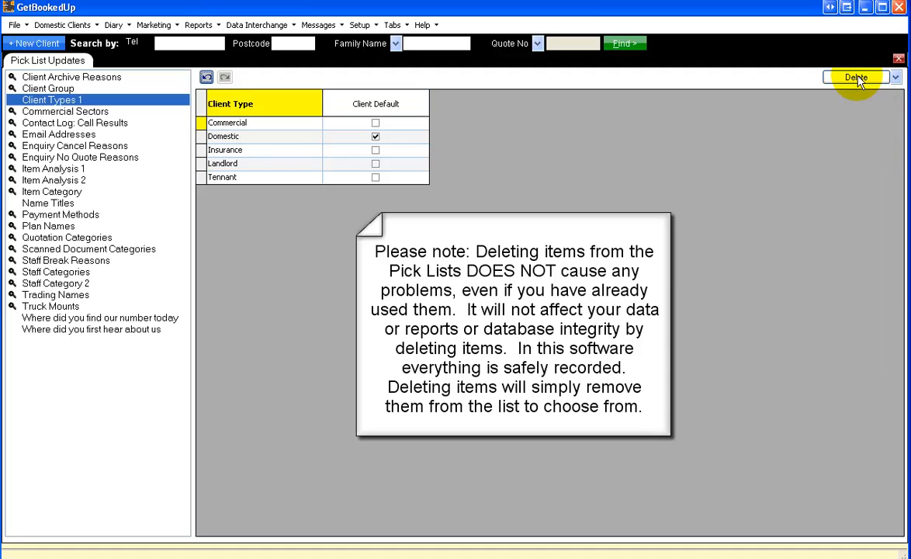
left_click(895, 78)
left_click(877, 93)
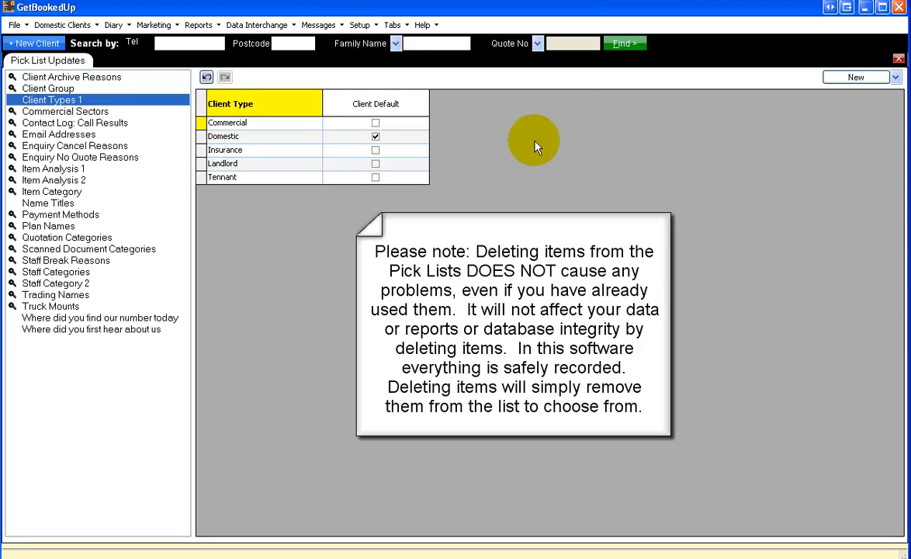
- Review the Name Titles, "Where did you find our number today" and "Where did you first hear about us" pick lists, and close Pick List Updates
left_click(56, 203)
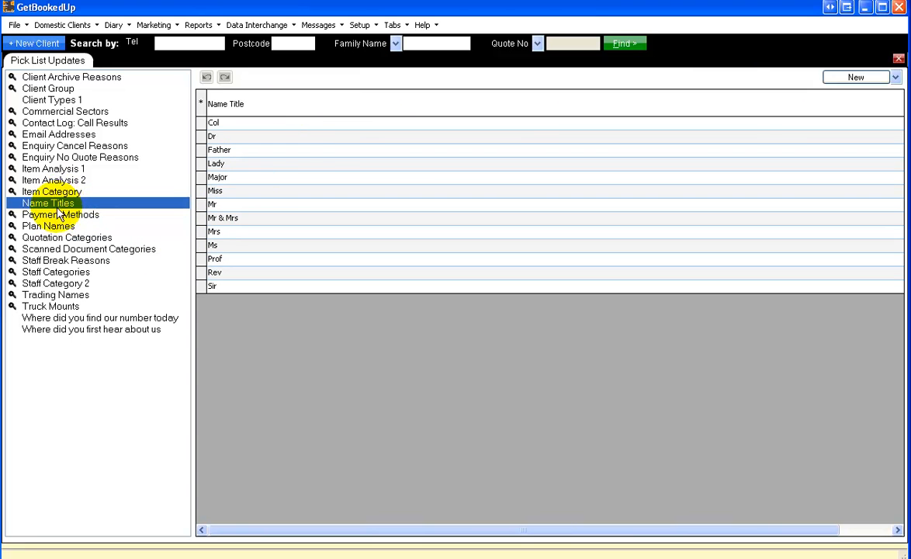
left_click(62, 320)
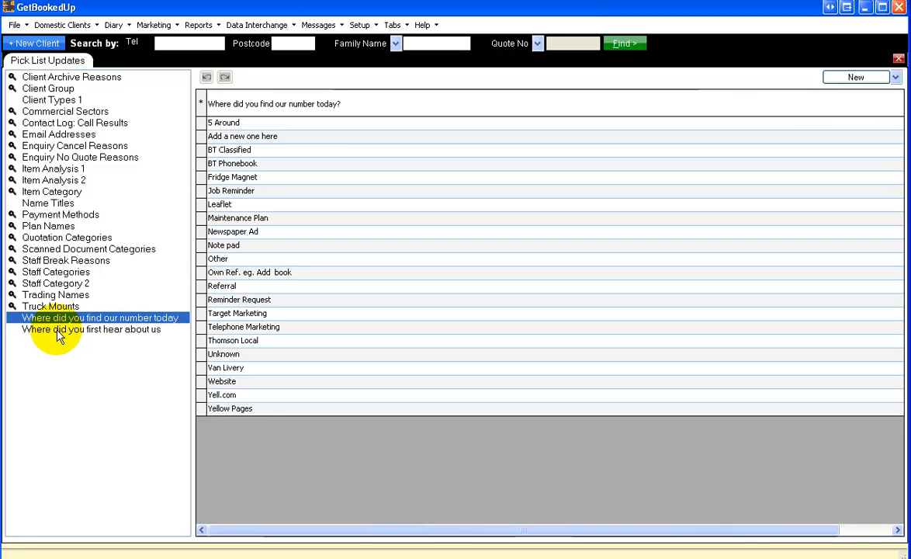
left_click(58, 331)
left_click(65, 319, "shift")
left_click(65, 320)
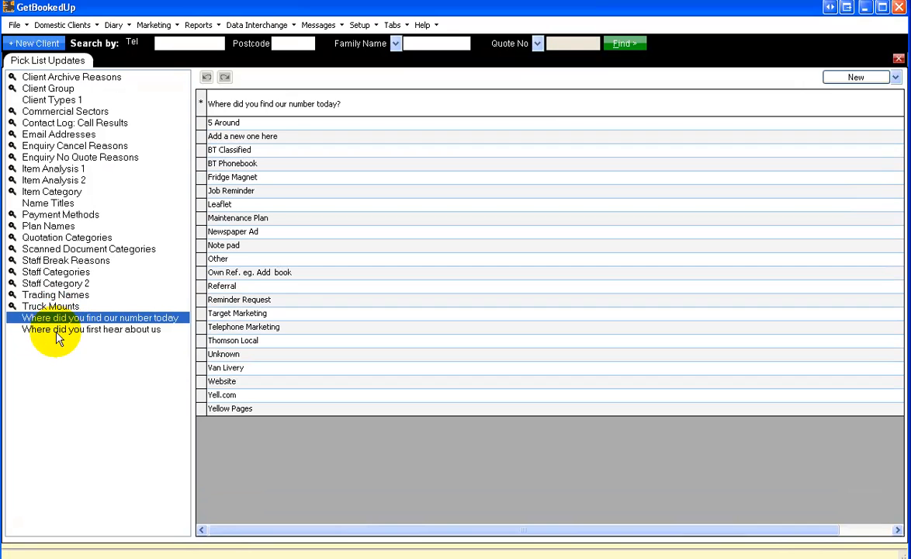
left_click(59, 332)
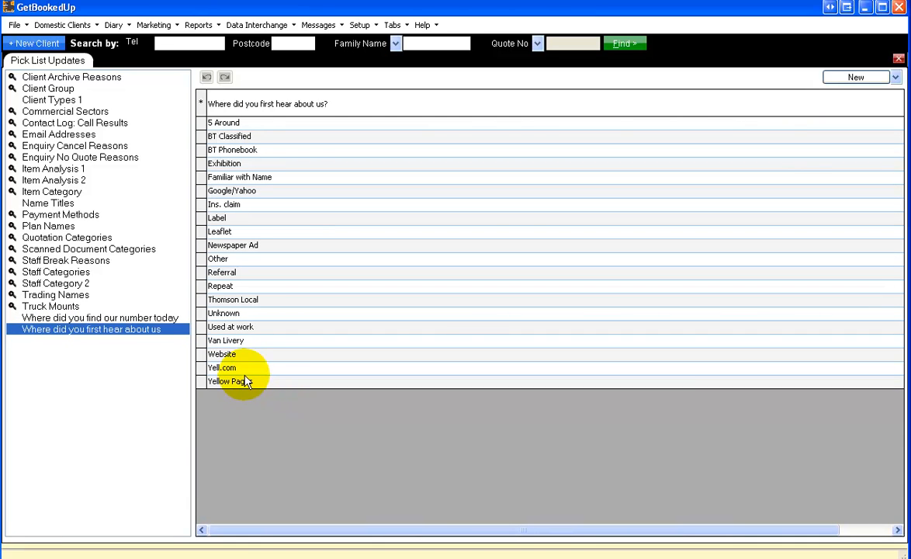
left_click(62, 318)
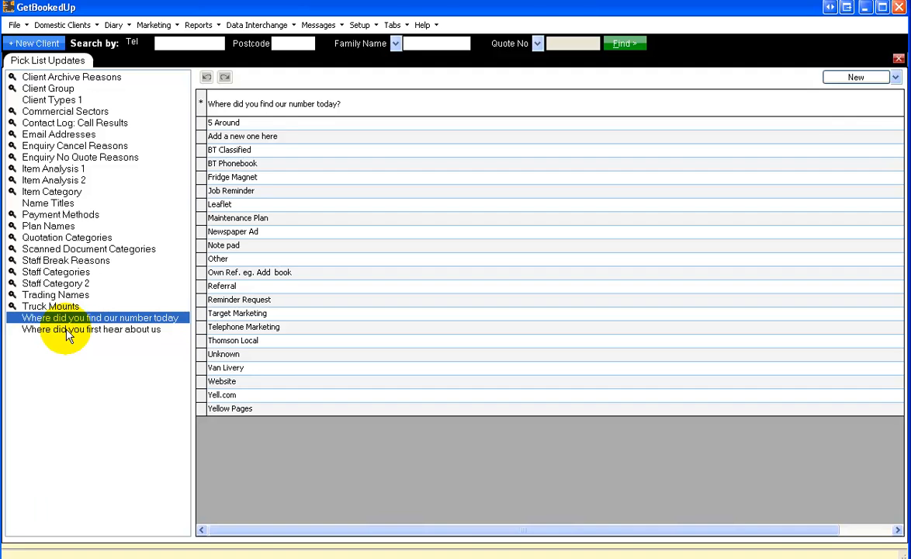
left_click(67, 332)
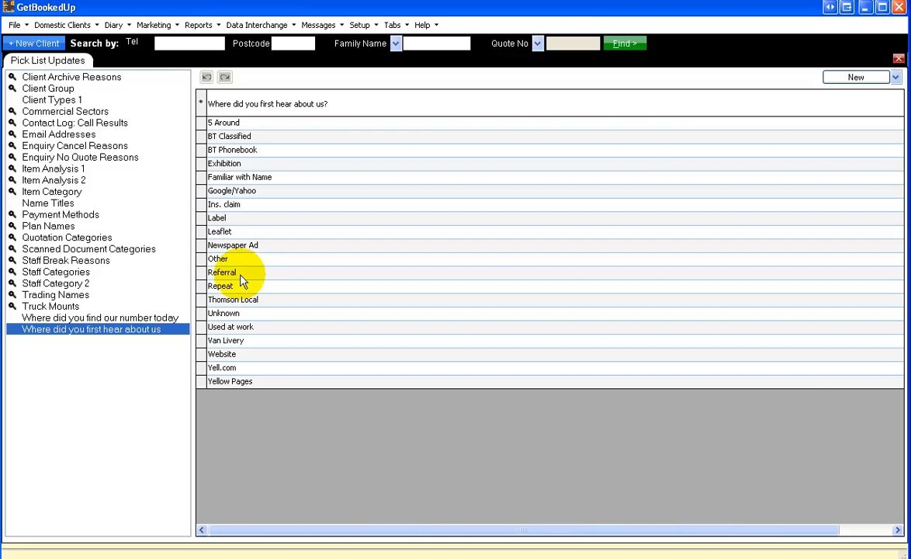
right_click(48, 62)
left_click(70, 68)
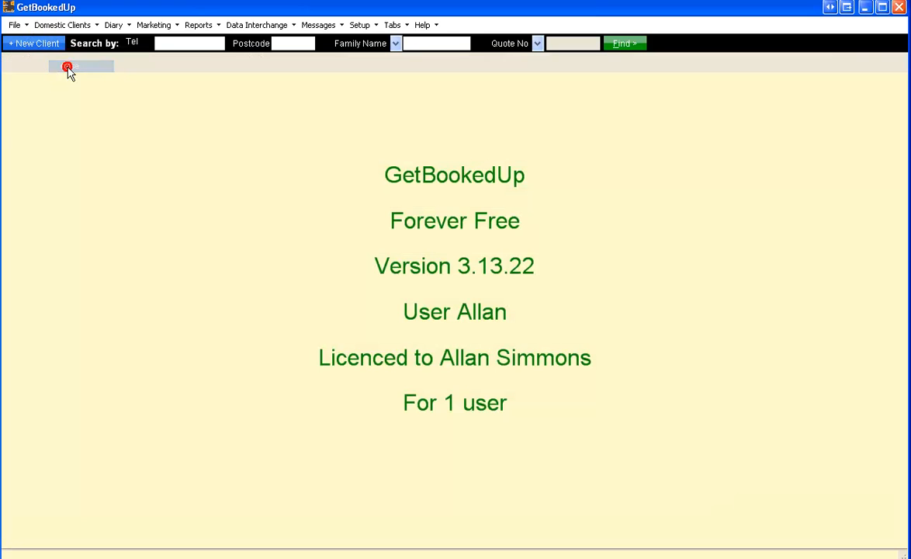
- Open the item codes and examine rows such as 2BRH and 4SLS with their descriptions and the available grid options
left_click(360, 25)
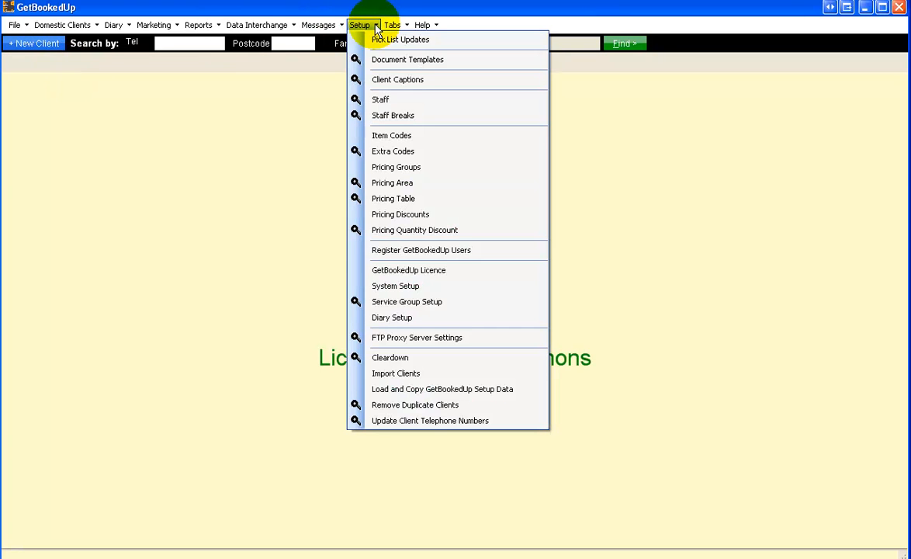
left_click(378, 137)
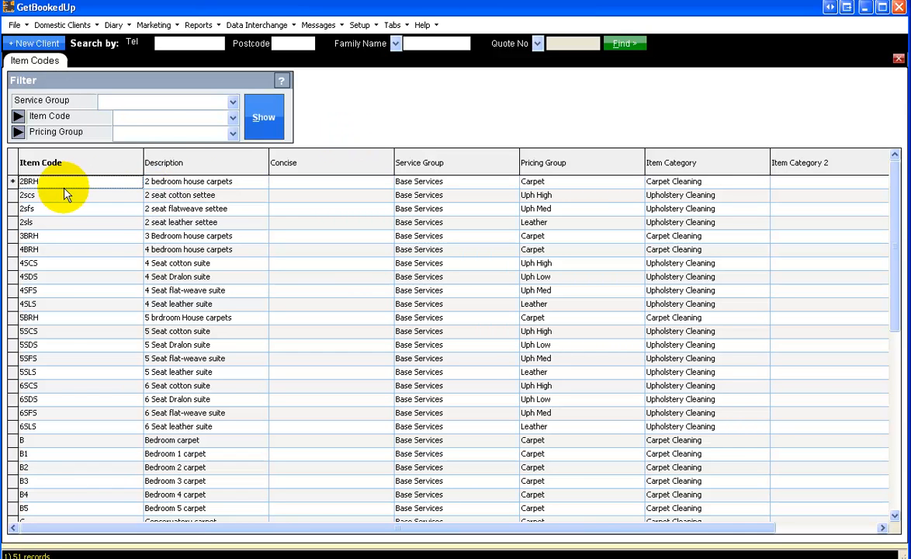
left_click(24, 183)
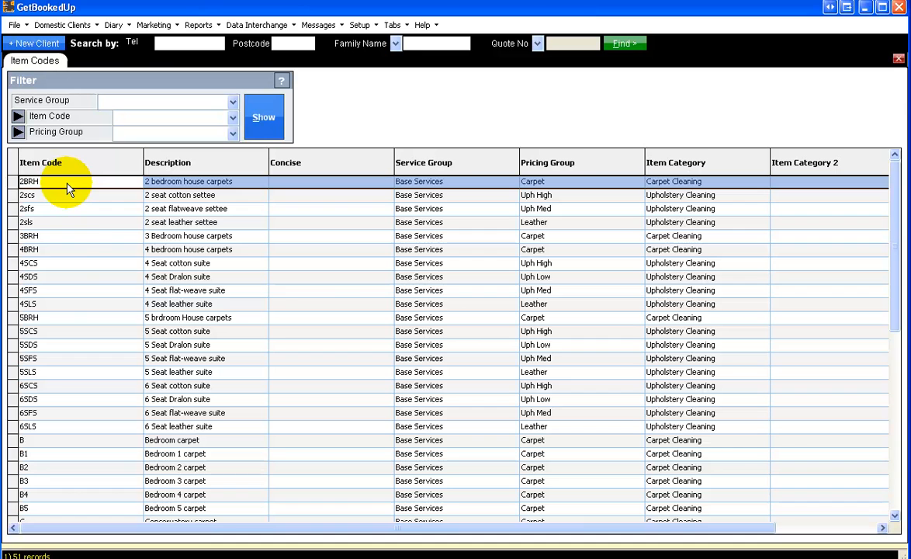
left_click(54, 305)
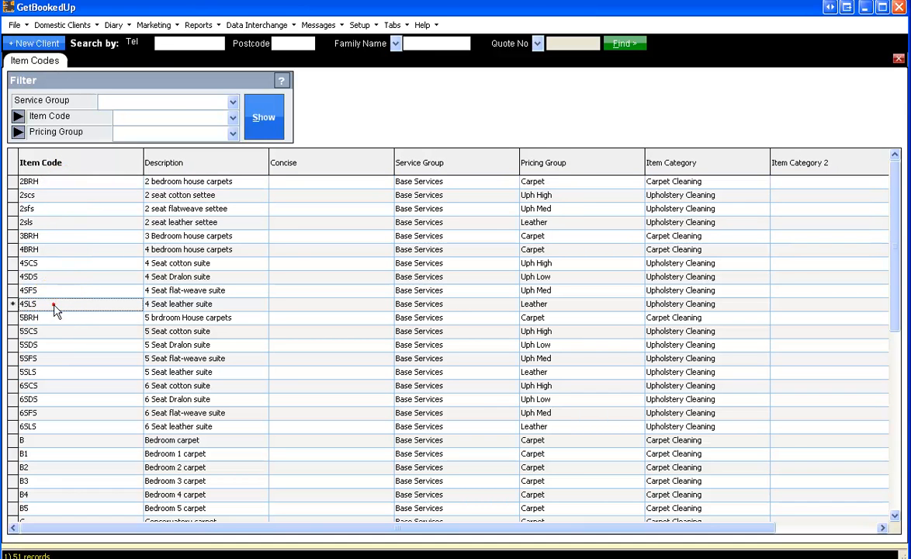
left_click(13, 305)
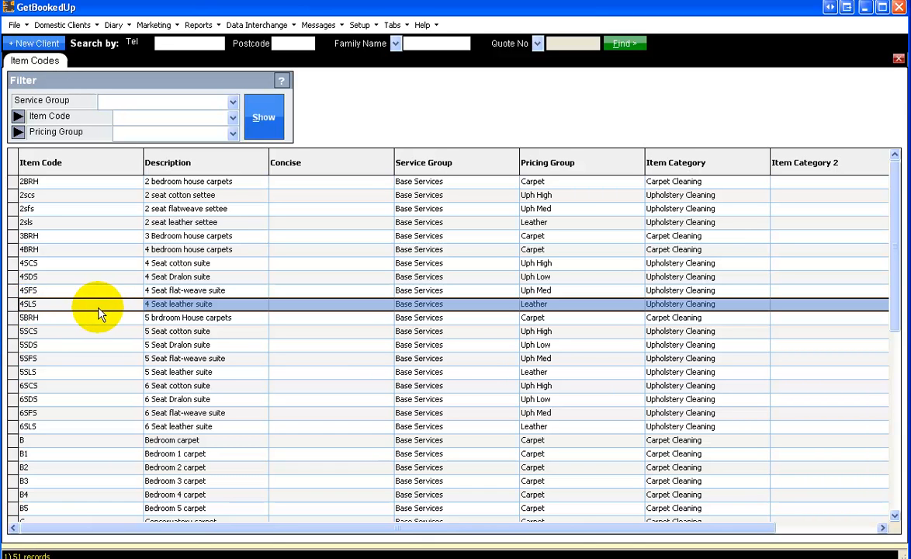
left_click(219, 358)
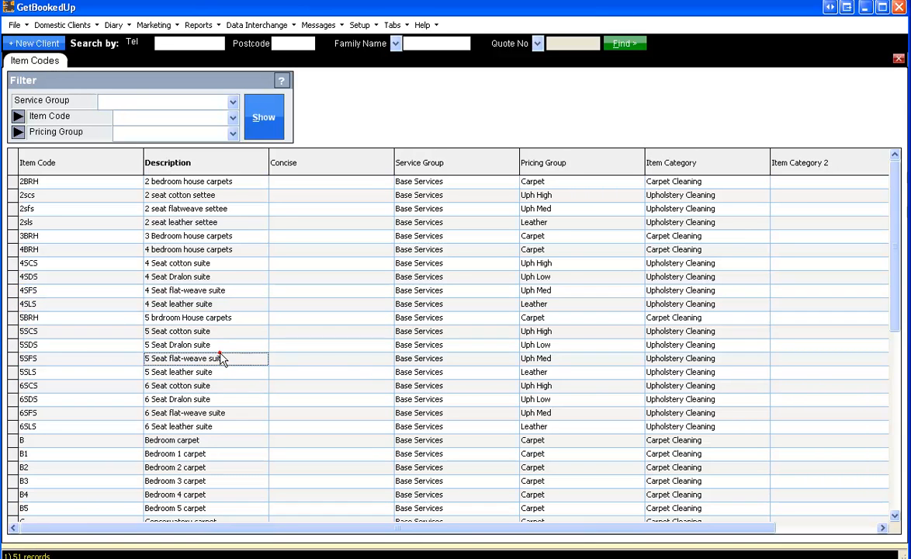
right_click(200, 317)
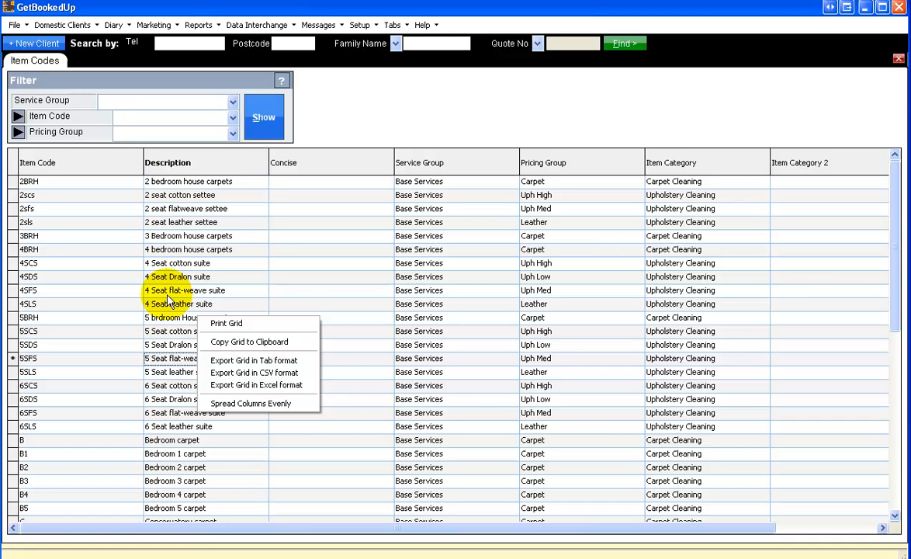
left_click(155, 305)
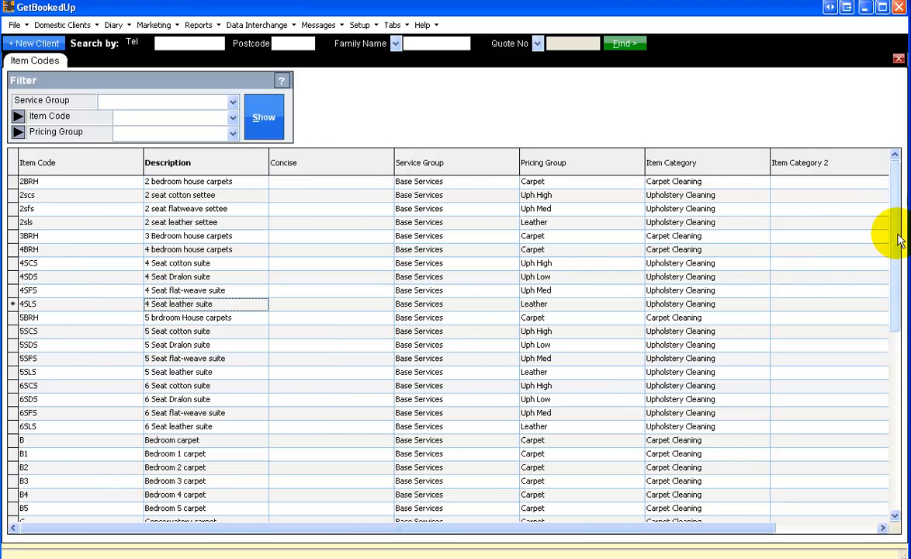
- Examine the free-text item codes xxC, xxL, xxO and xxU at the end of the list, and close Item Codes
left_click_drag(899, 240, 900, 419)
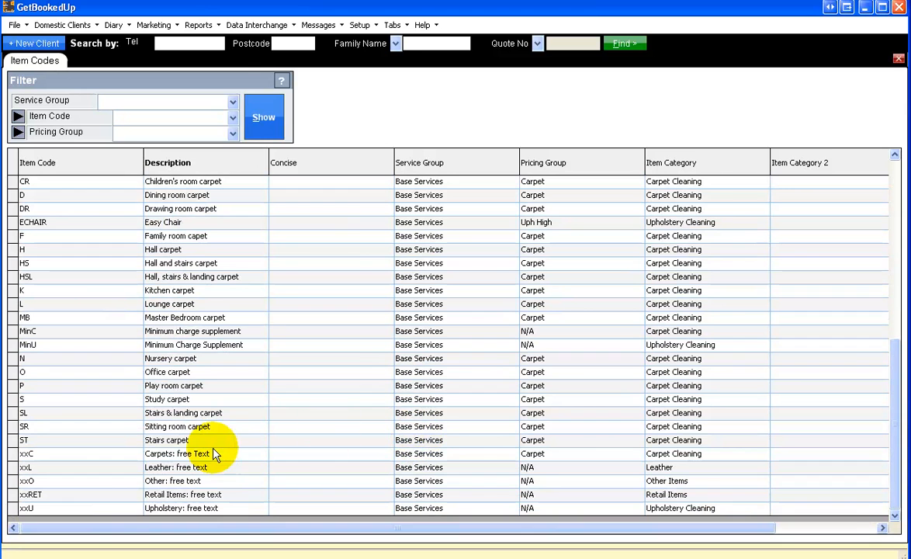
left_click(13, 455)
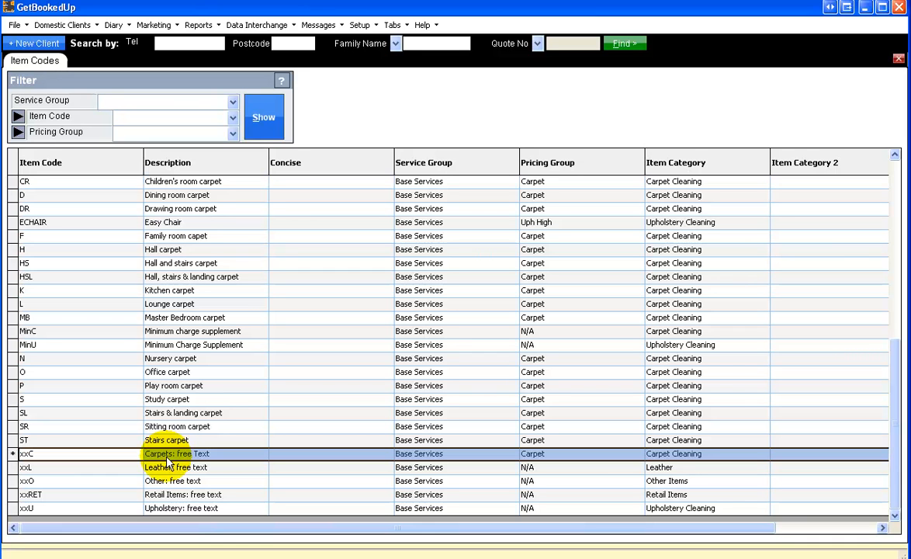
left_click(80, 471)
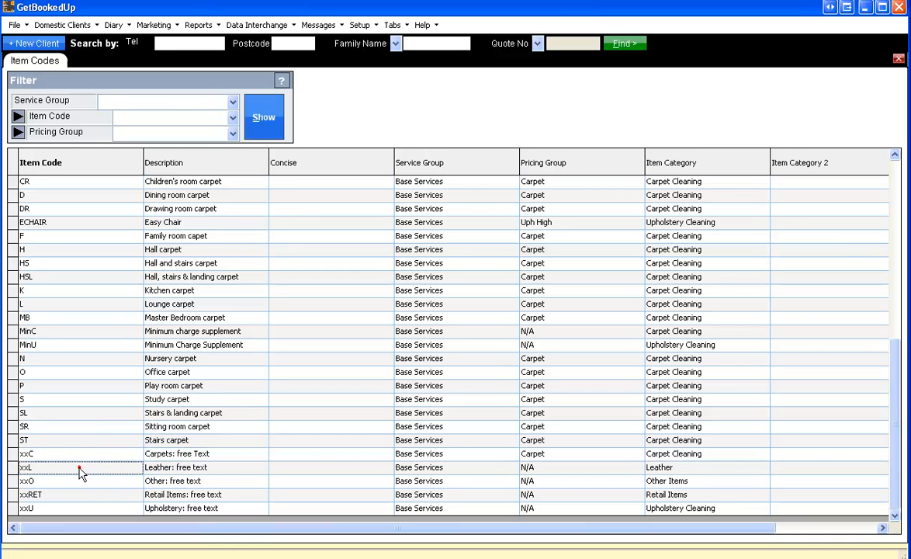
left_click(78, 482)
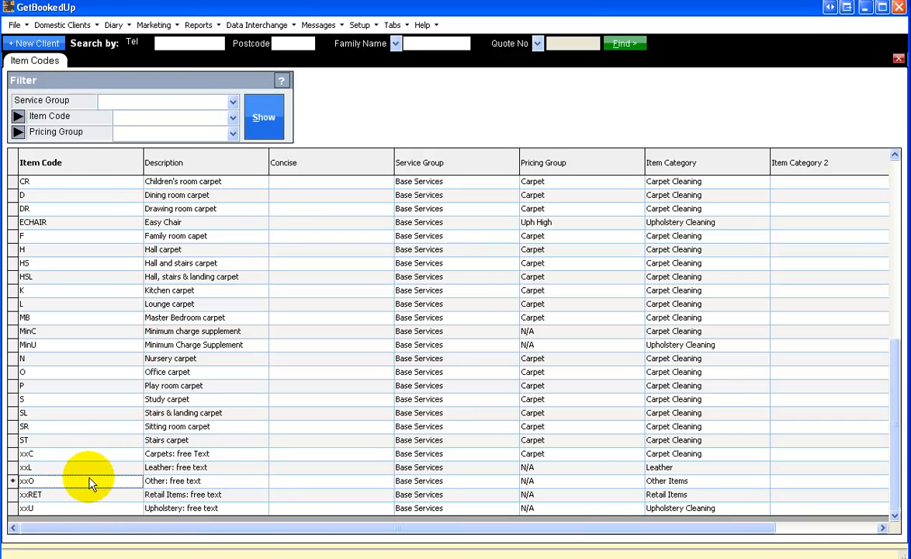
left_click(88, 509)
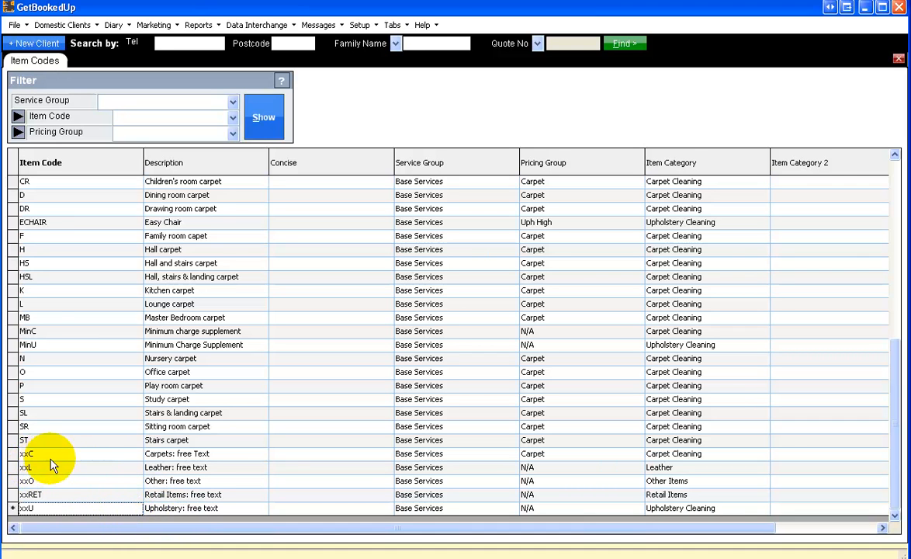
left_click(170, 452)
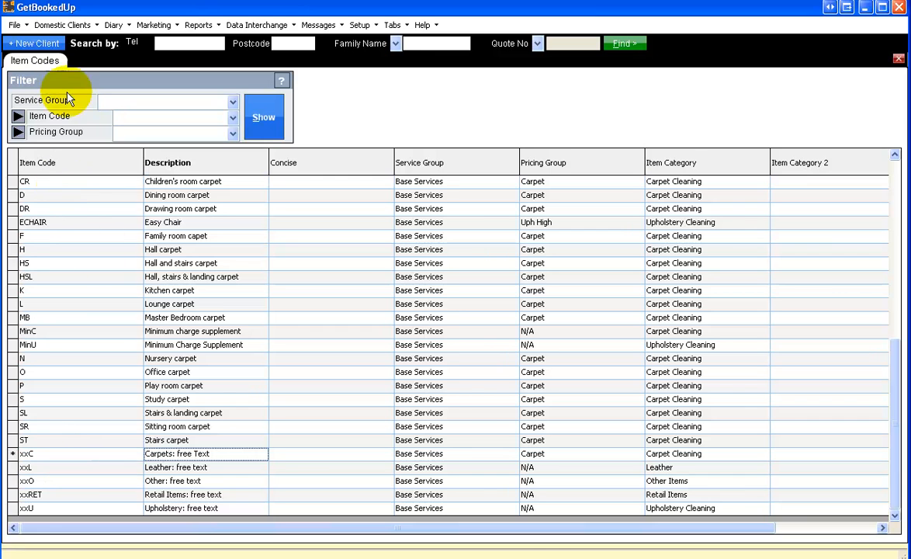
right_click(31, 61)
left_click(50, 67)
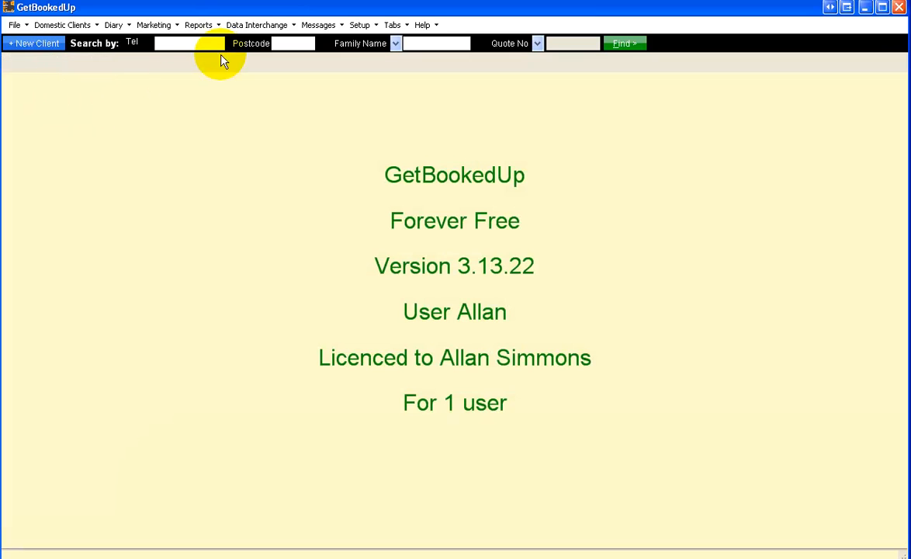
- Open the pricing discounts and list those for the Base Services service group
left_click(376, 26)
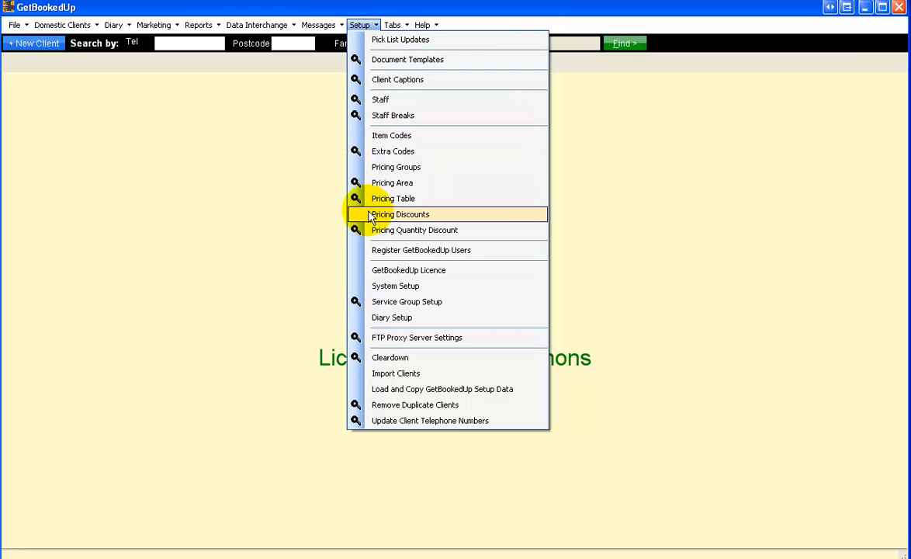
left_click(400, 215)
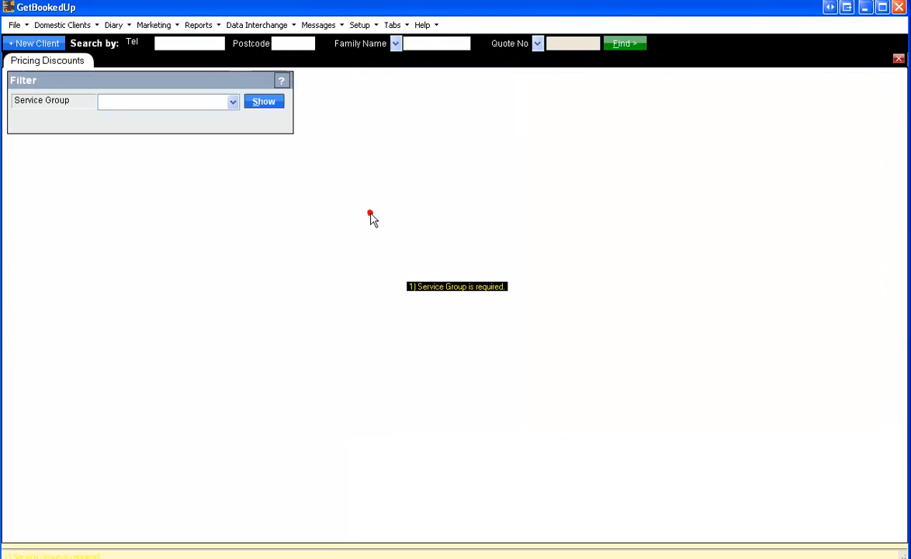
left_click(233, 102)
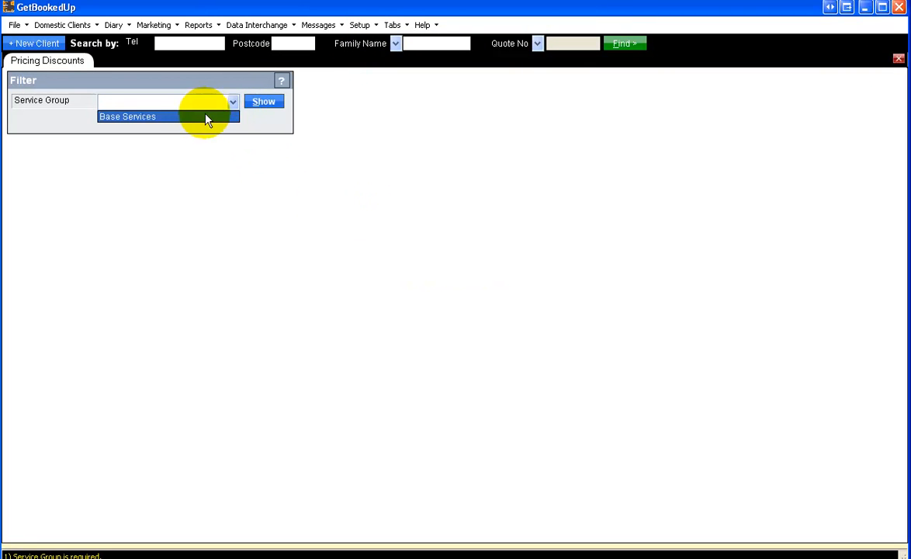
left_click(135, 118)
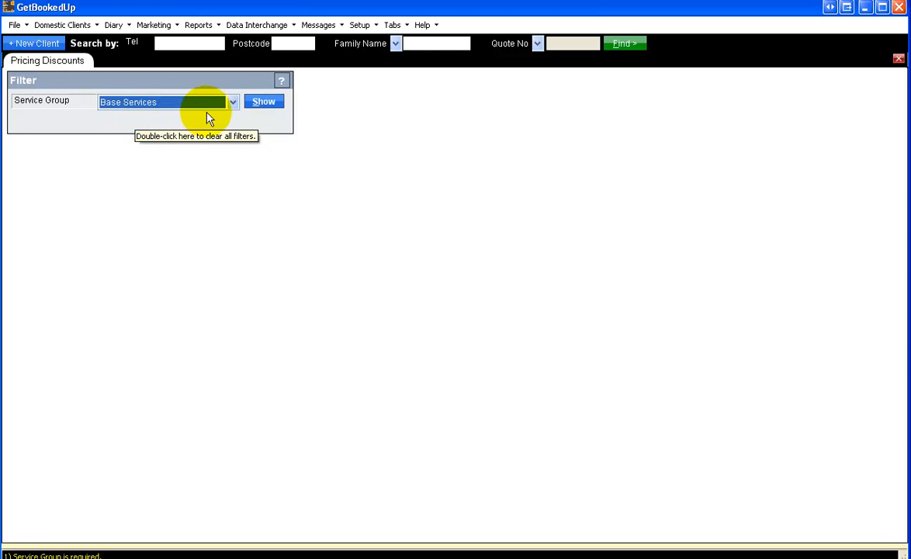
left_click(264, 103)
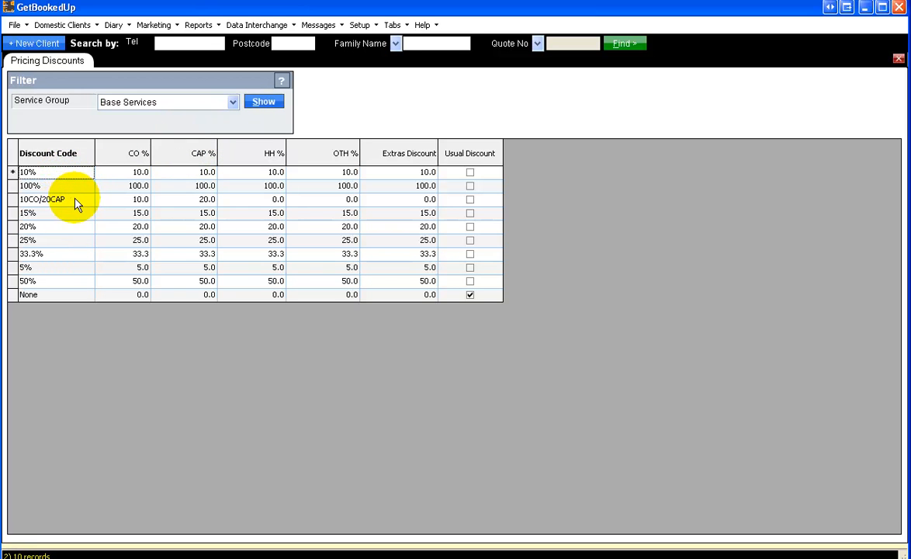
- Examine the 10CO/20CAP and None discount rows, including the Usual Discount setting, and close Pricing Discounts
left_click(14, 200)
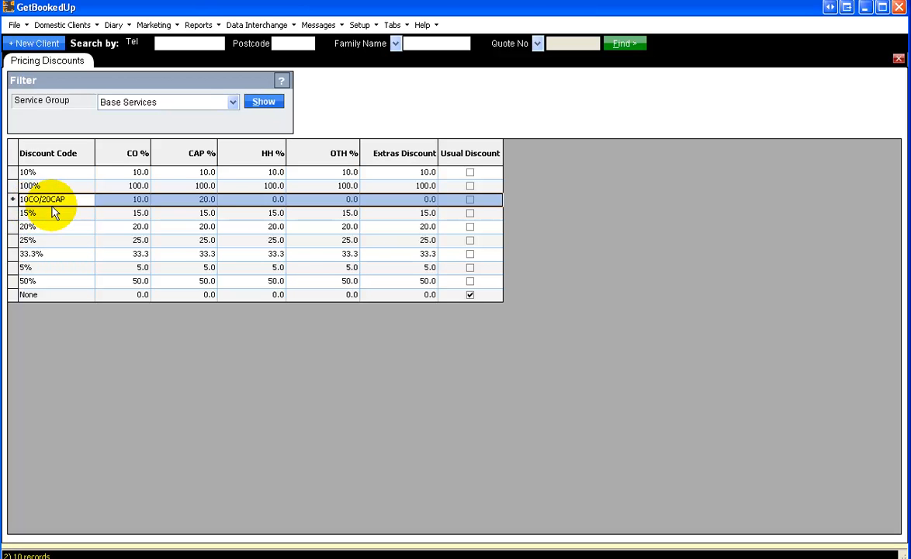
left_click(137, 200)
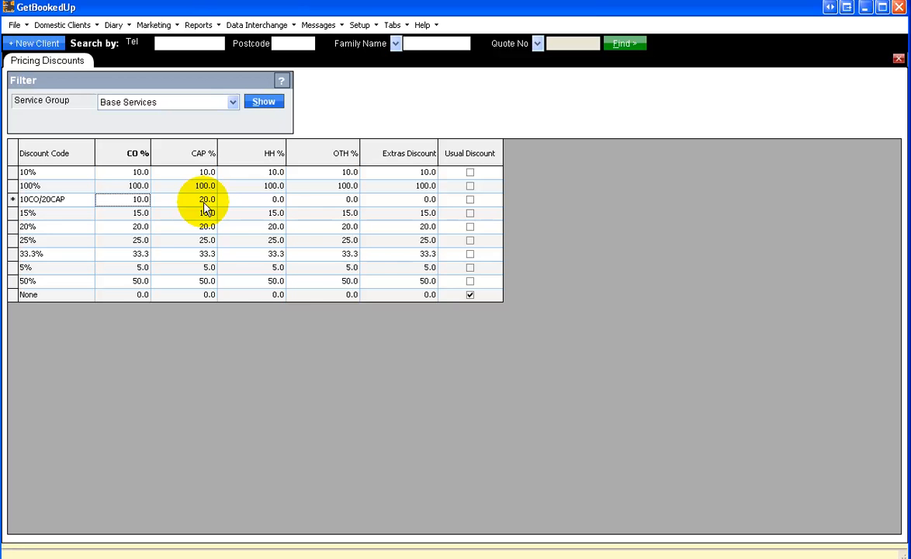
left_click(14, 202)
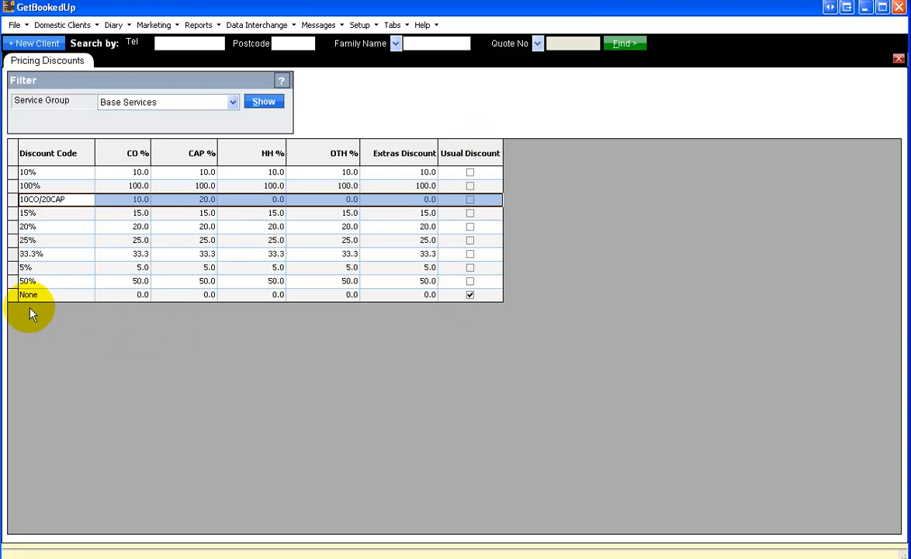
left_click(13, 296)
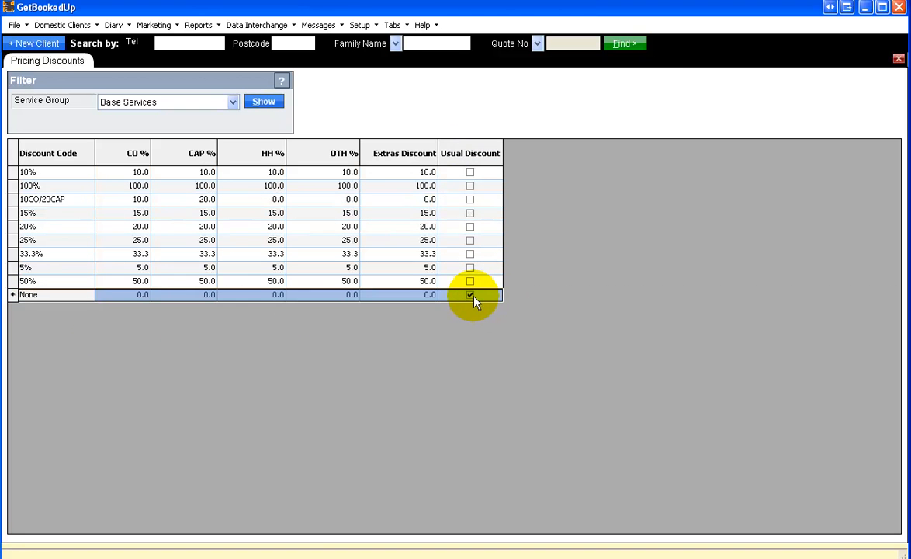
right_click(39, 60)
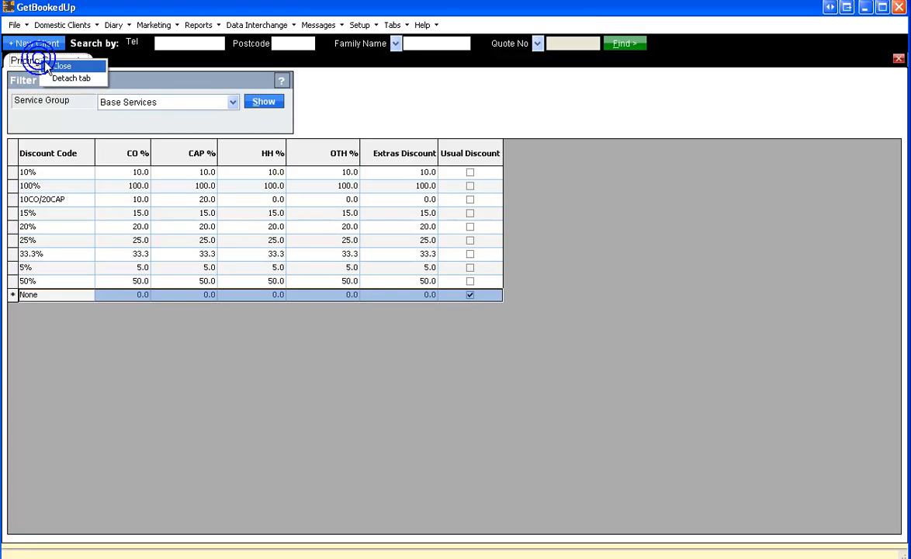
left_click(51, 66)
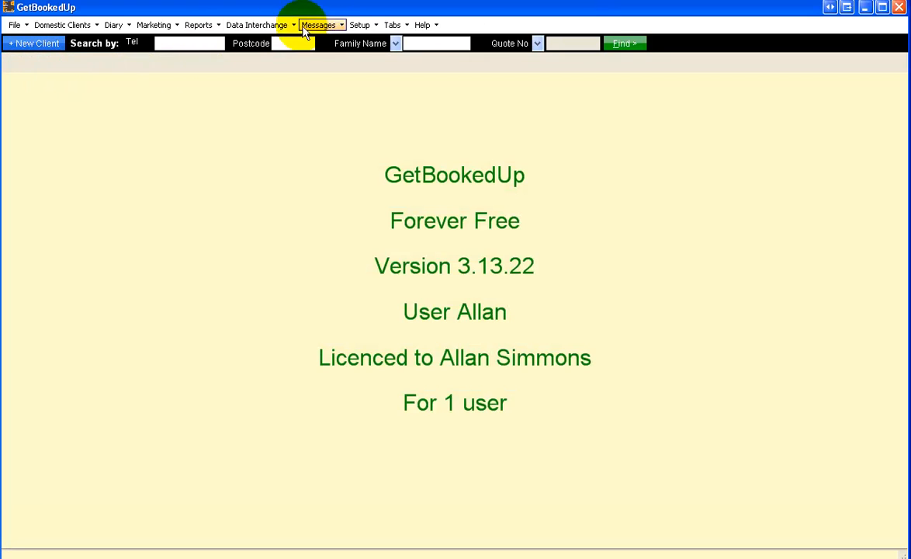
- Open System Setup and set Last Quote No to 999 in the numbering settings
left_click(371, 25)
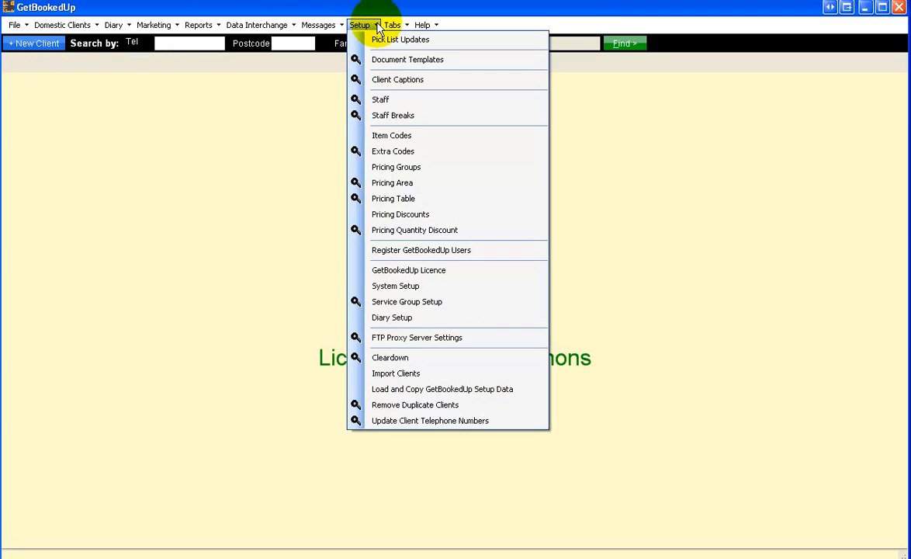
left_click(378, 288)
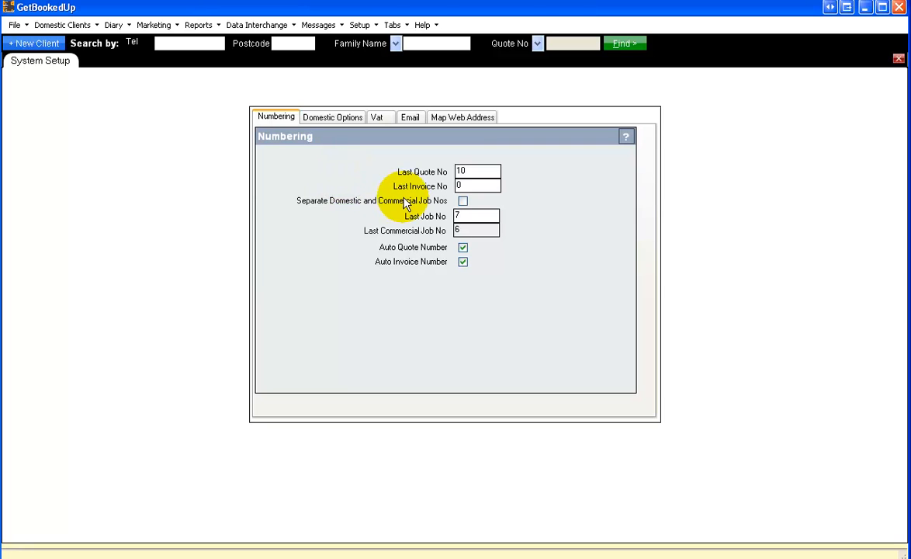
left_click(475, 172)
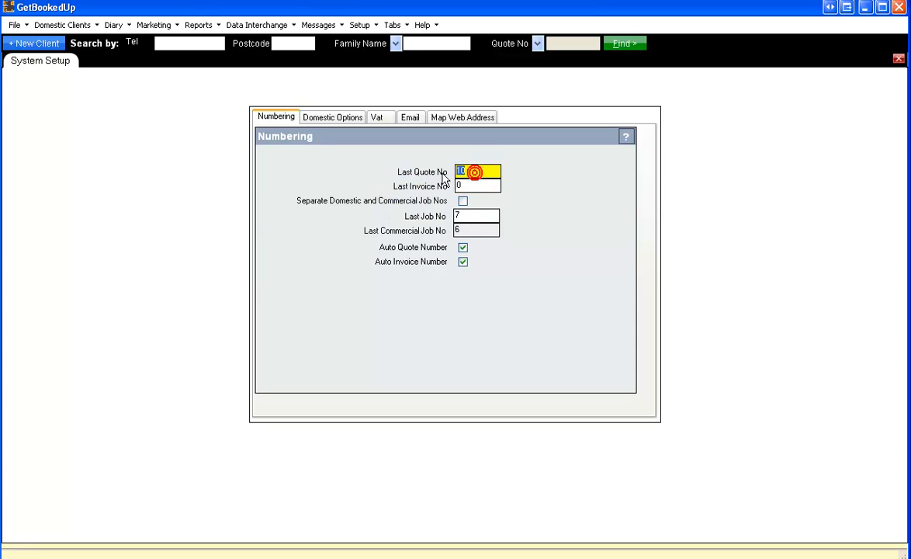
left_click_drag(457, 171, 490, 172)
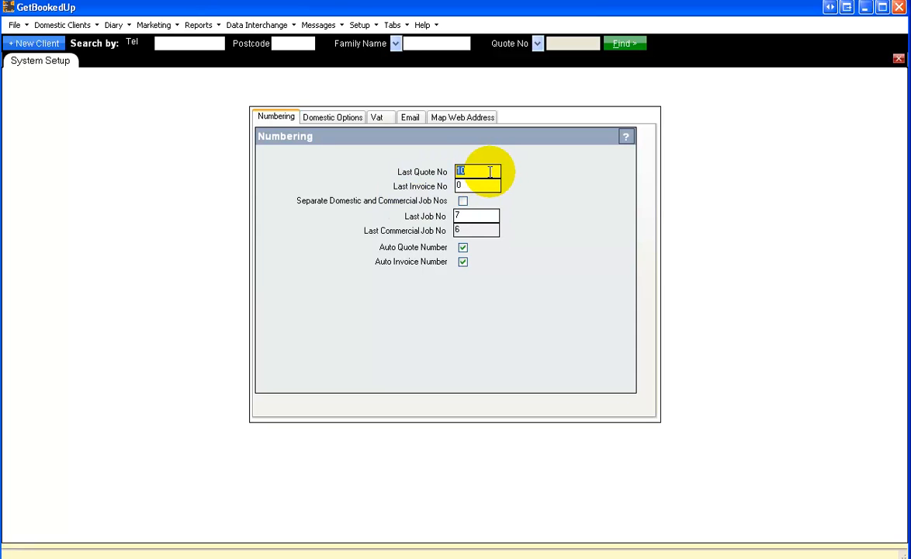
type("999")
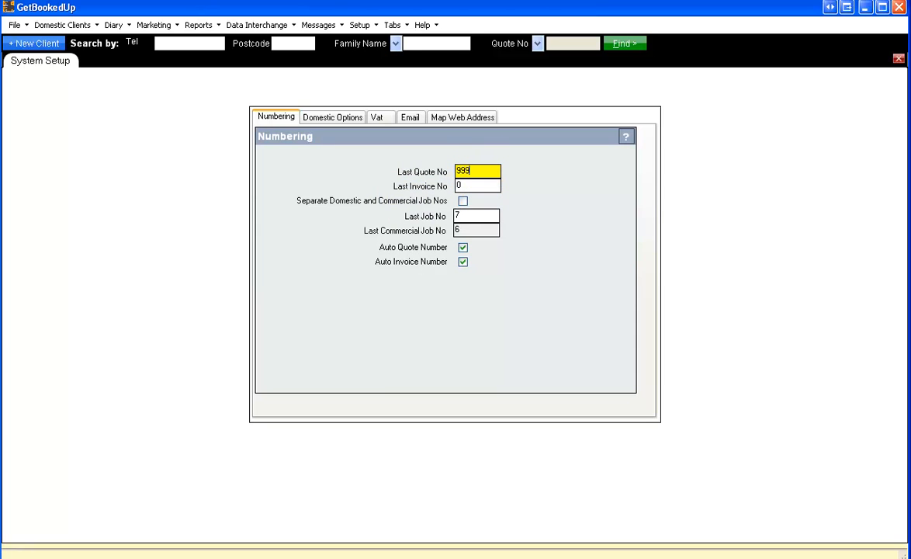
- Look at Last Job No, and try disabling Auto Quote Number before enabling it again
left_click(470, 214)
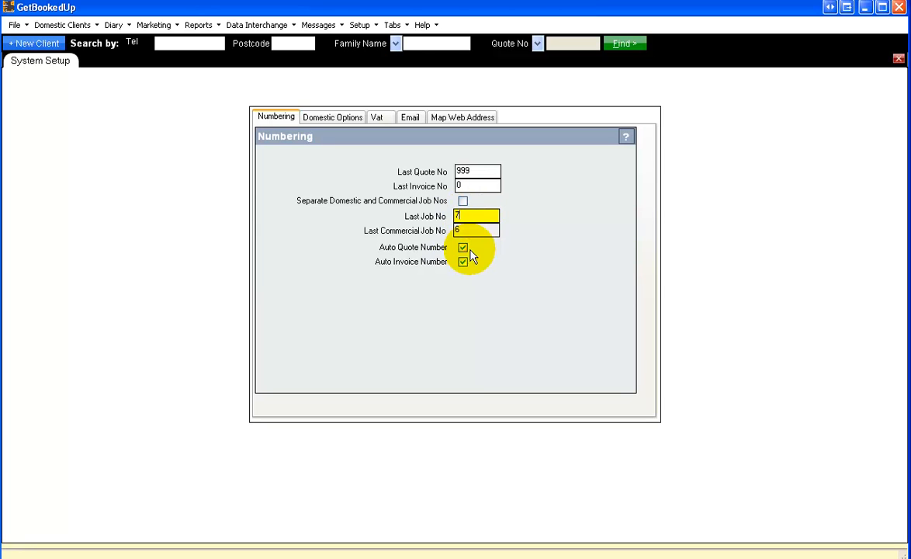
left_click(463, 247)
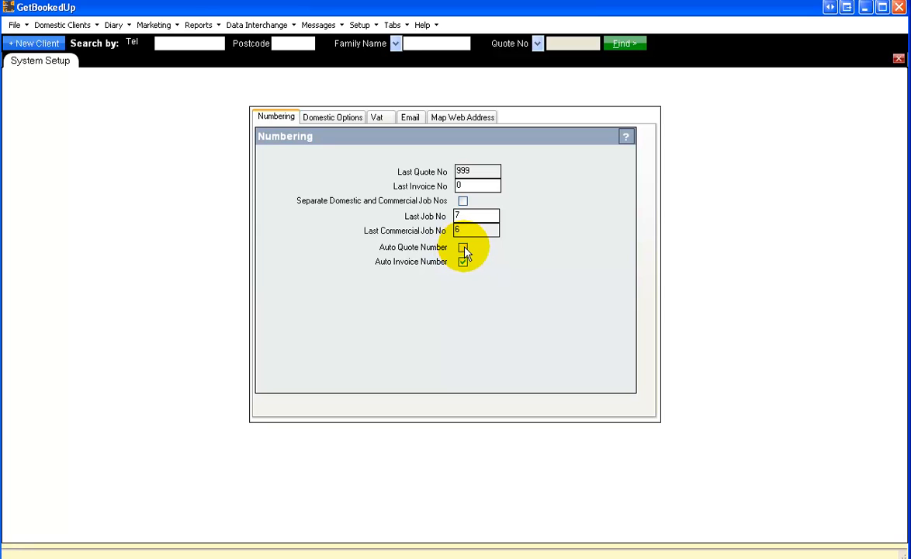
left_click(463, 248)
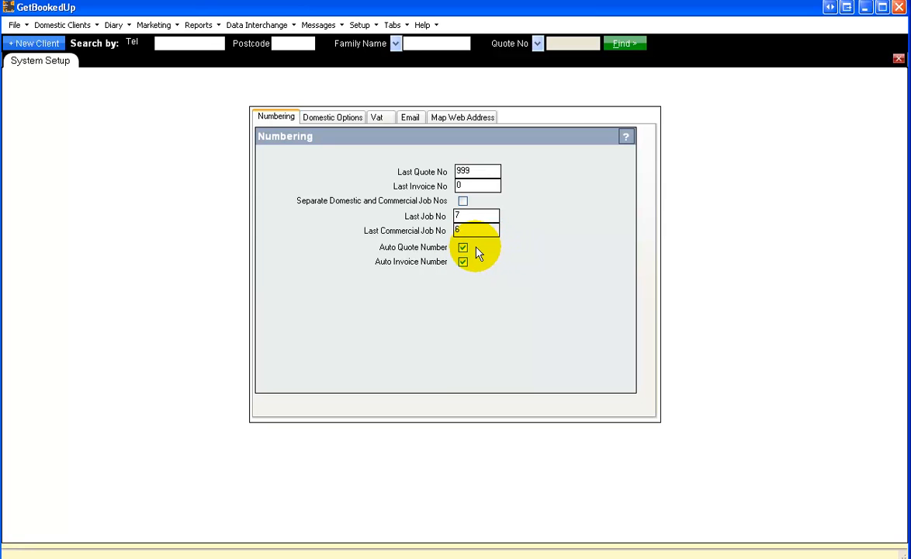
- Open the Domestic Options and try re-entering 14/07/2012 as the SystemStartDate
left_click(330, 120)
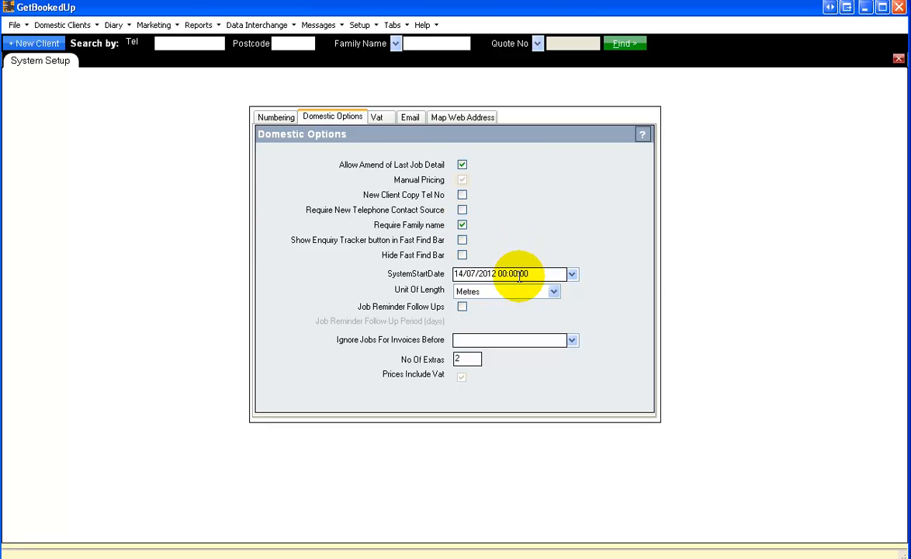
left_click(572, 274)
left_click(573, 275)
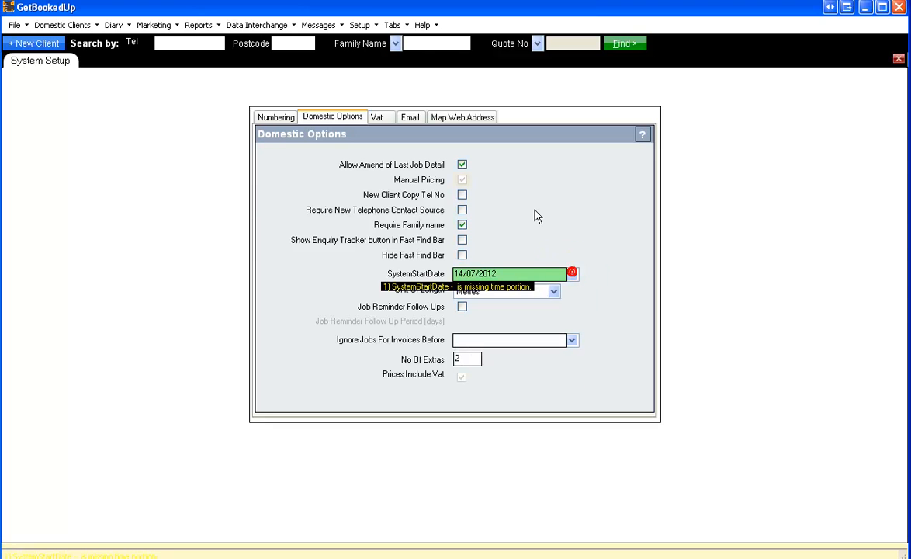
left_click(519, 274)
left_click(518, 274)
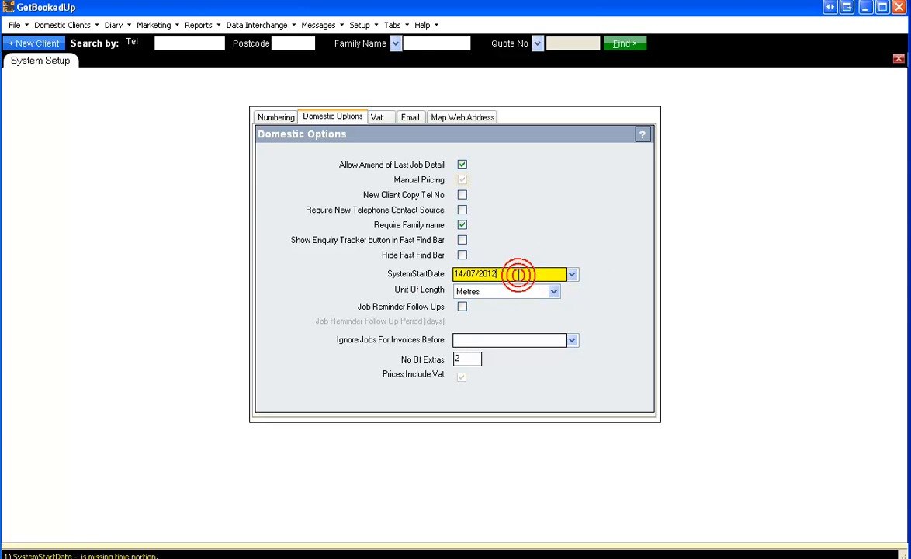
- Try Feet as the Unit Of Length and change it back to Metres
left_click(554, 292)
left_click(554, 293)
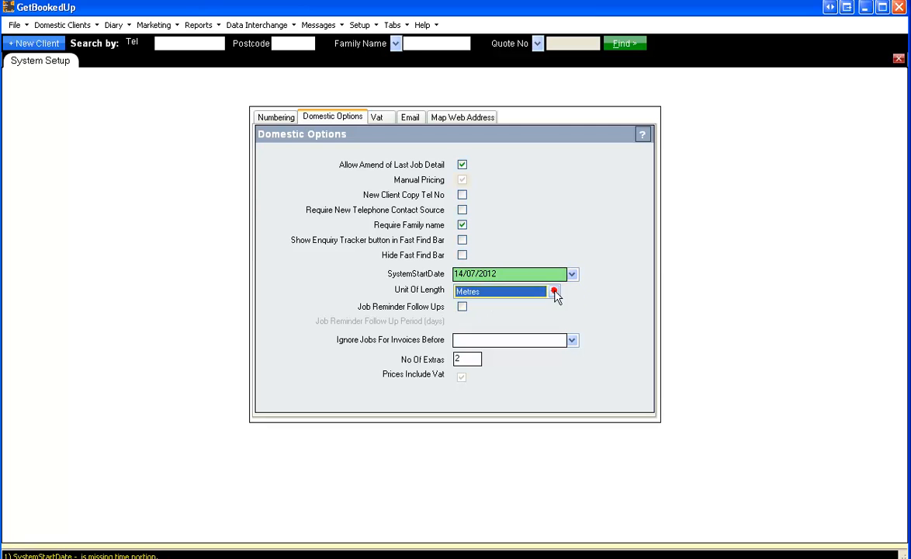
left_click(555, 292)
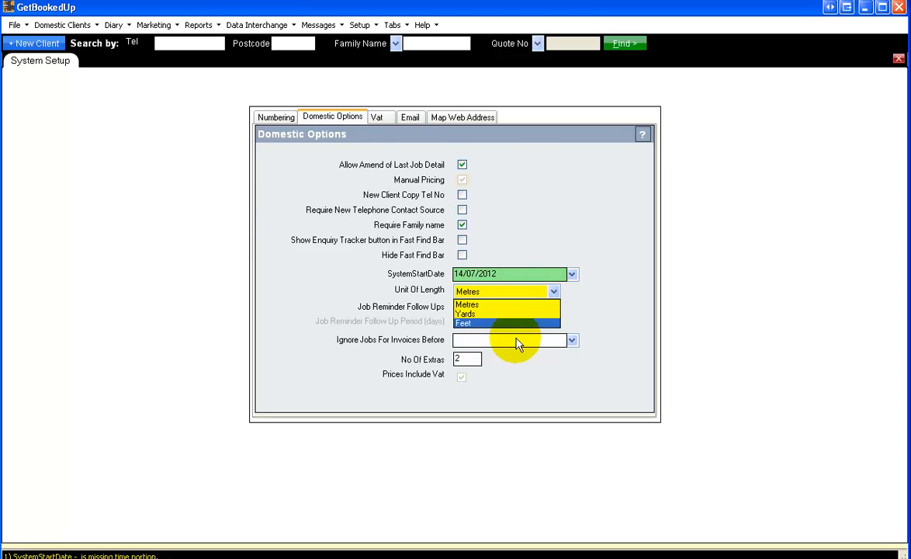
left_click(488, 321)
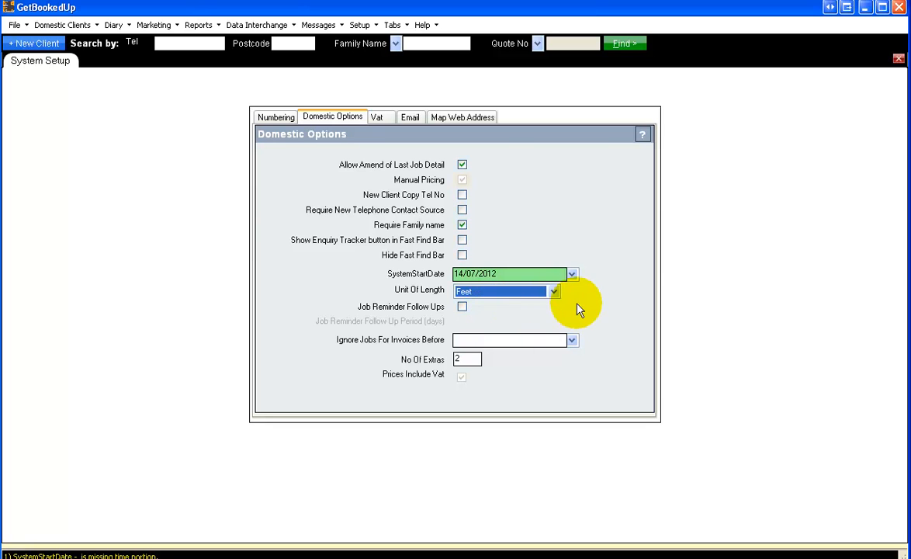
left_click(554, 292)
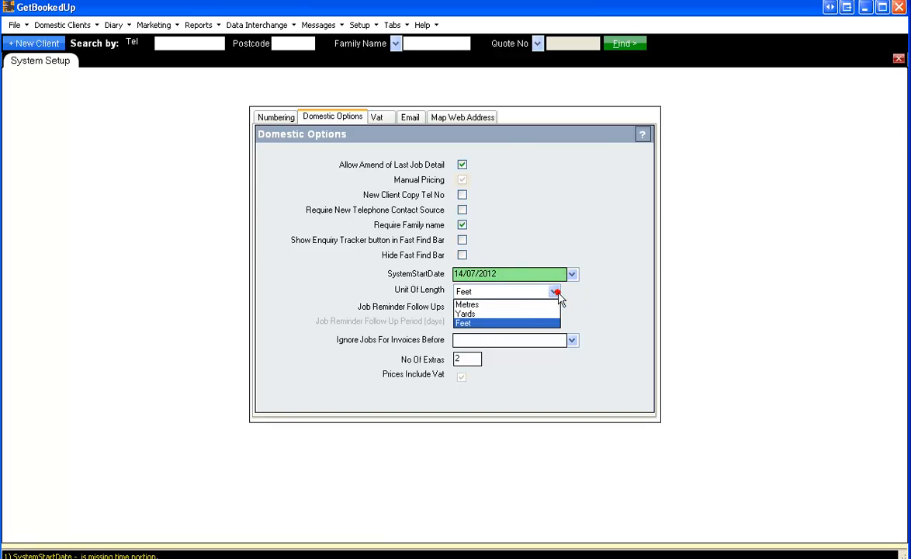
left_click(511, 302)
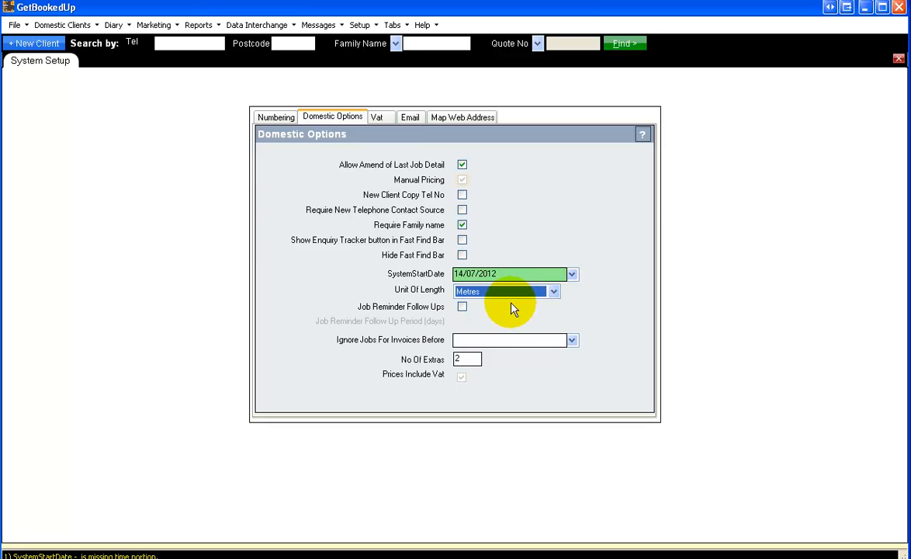
- Examine the No Of Extras setting in Domestic Options
left_click(471, 359)
left_click(475, 358)
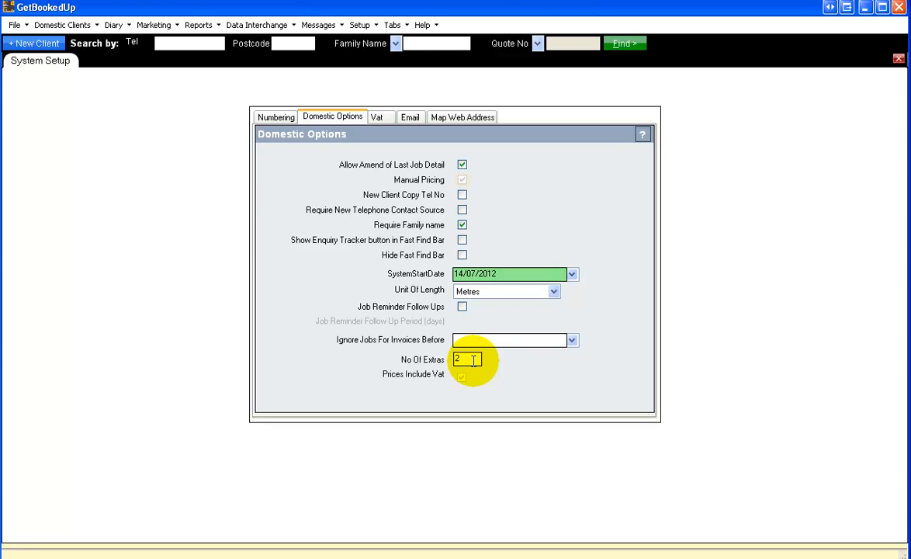
left_click(474, 360)
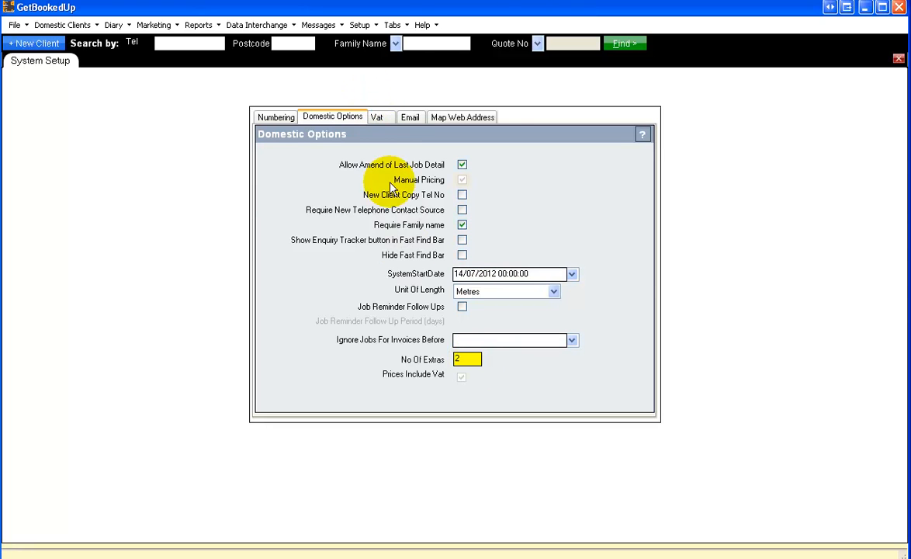
- Open the Vat settings, try a Vat Rate of 0 %, and restore the rate to 20.0
left_click(378, 118)
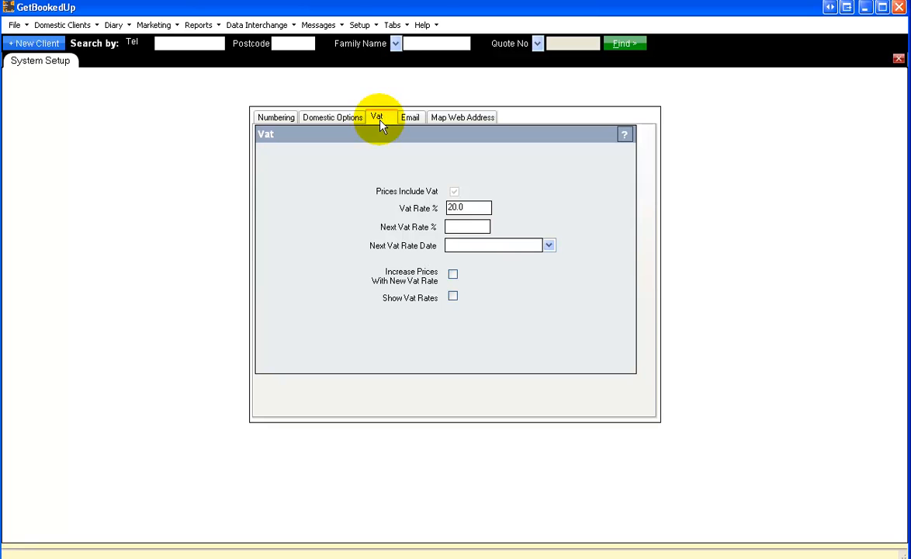
left_click(467, 206)
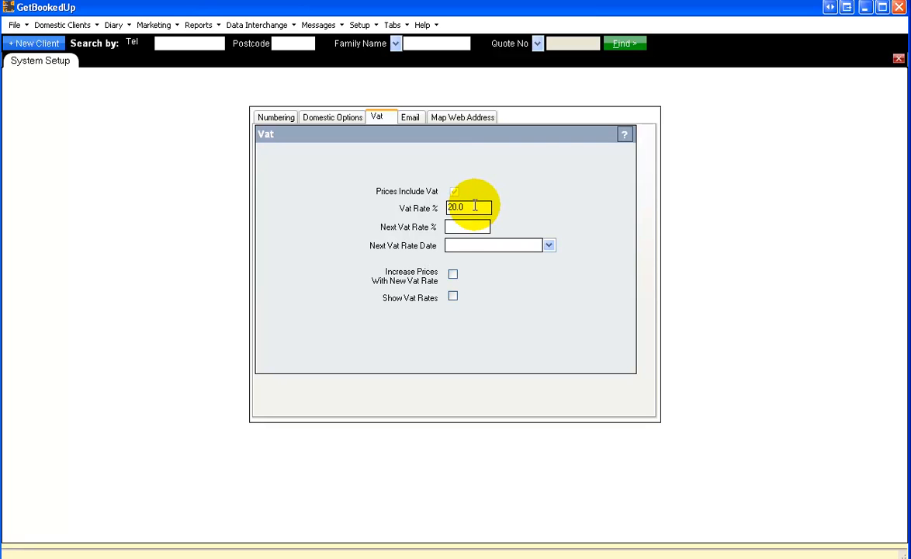
double_click(473, 205)
type("0")
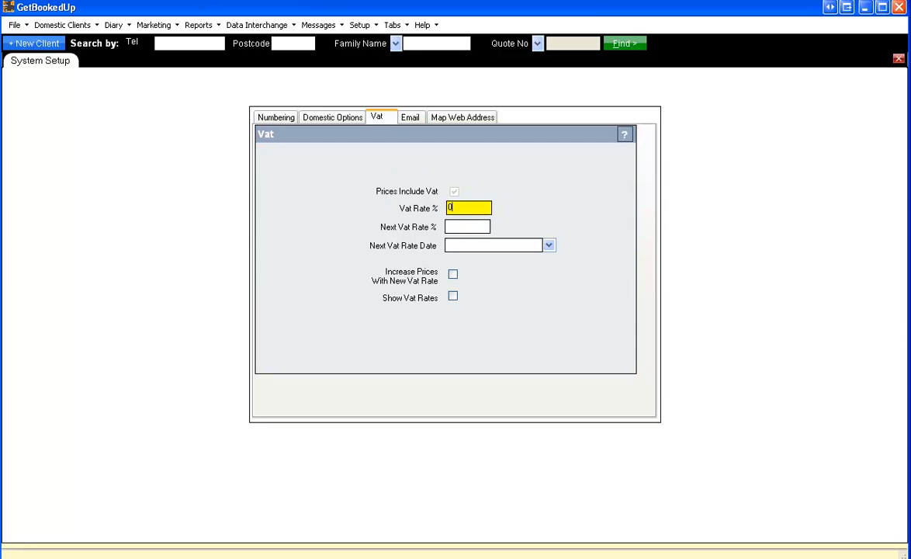
key("Tab")
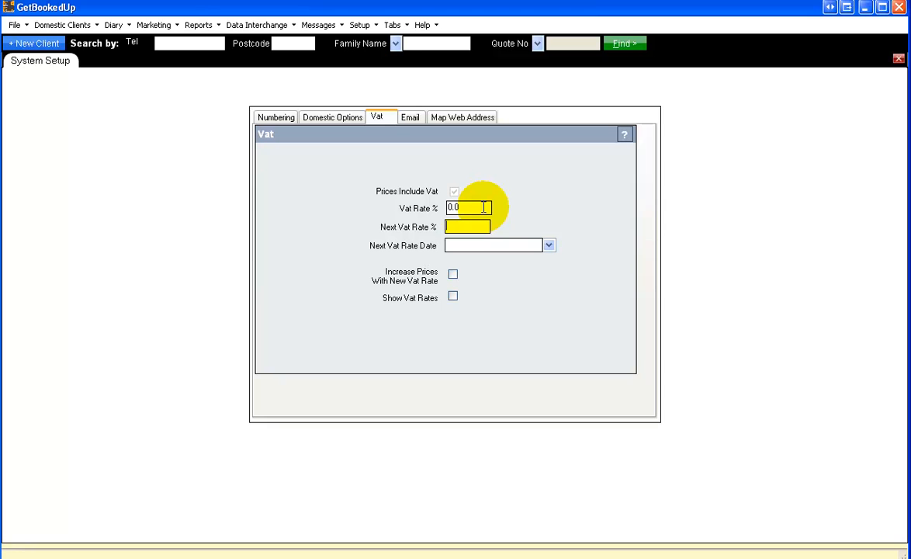
left_click(483, 208)
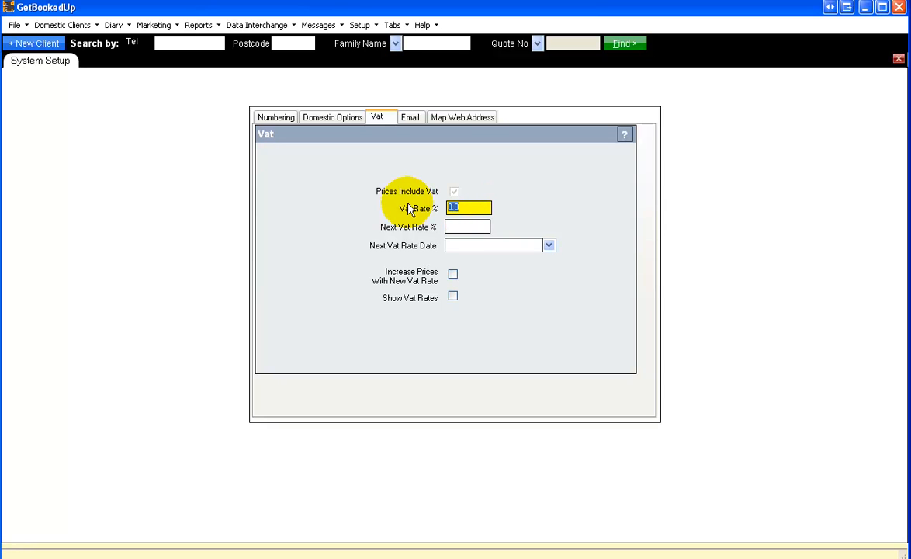
type("20.0")
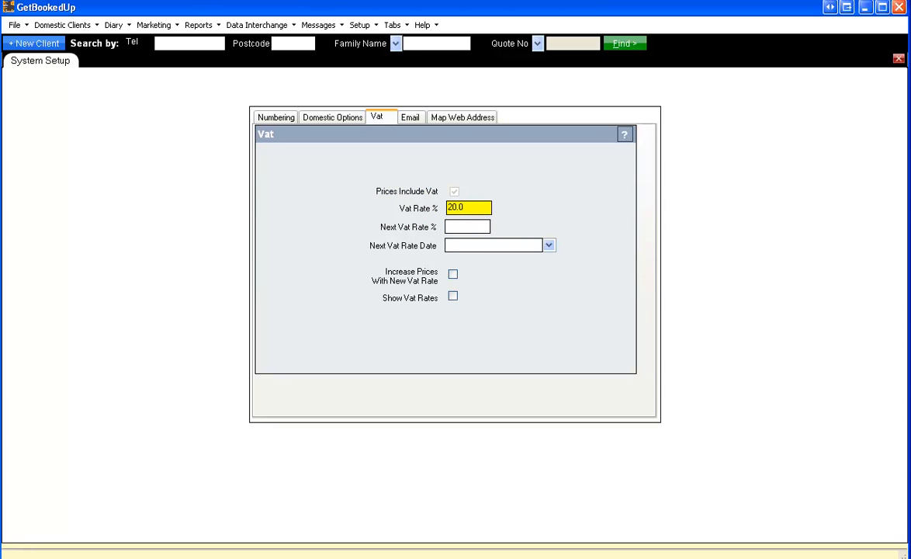
- Try a Next Vat Rate of 17.5 % with 07/09/2012 as the Next Vat Rate Date
left_click(463, 226)
left_click(463, 226)
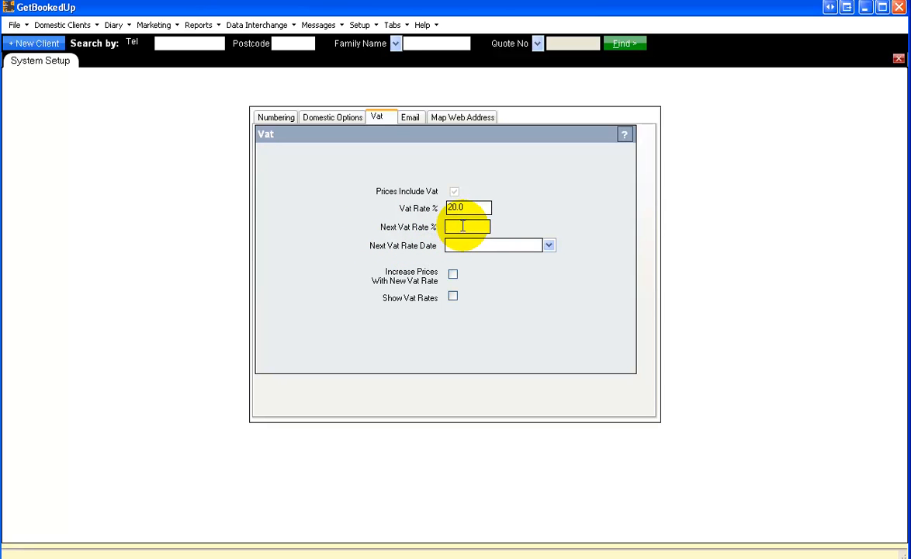
type("17.5")
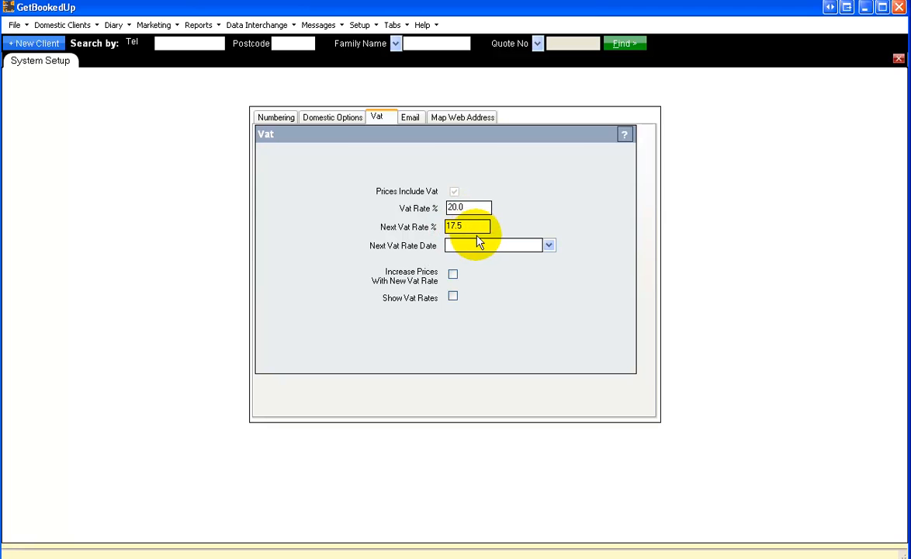
left_click(549, 245)
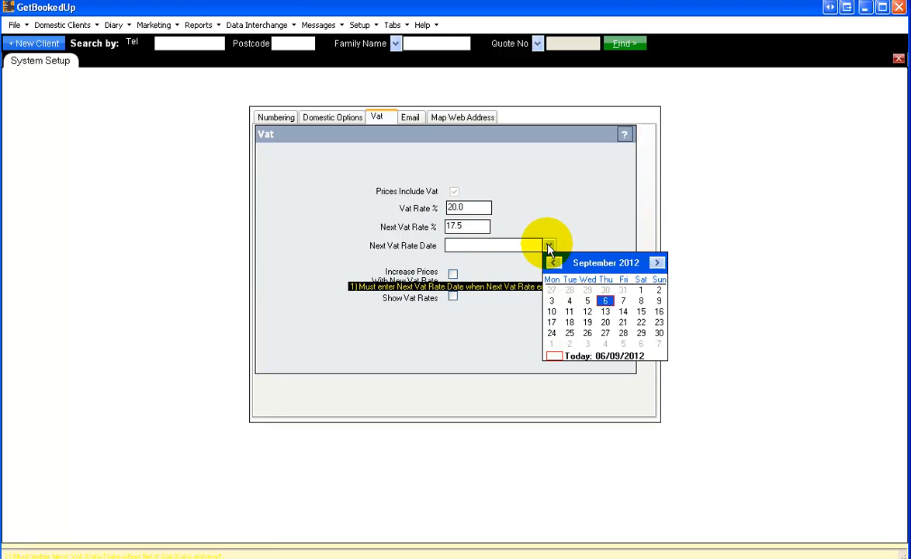
left_click(623, 302)
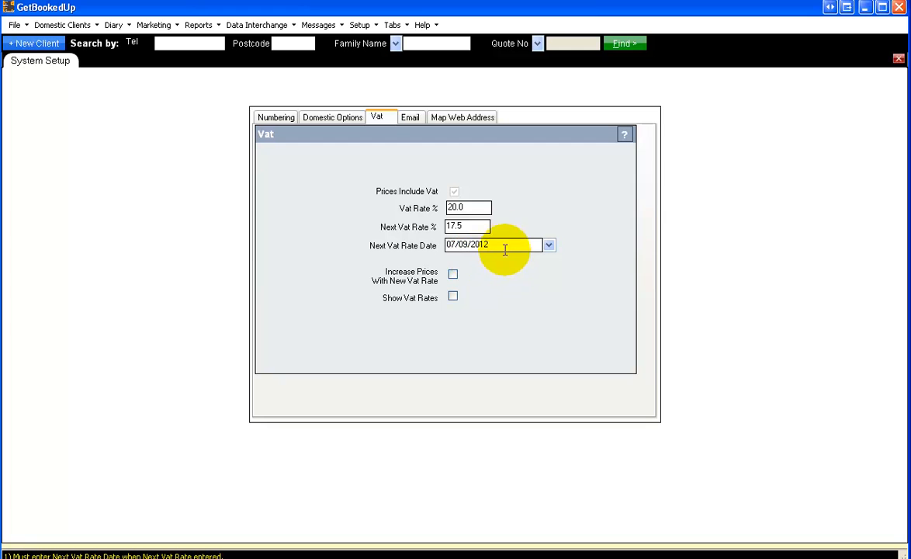
- Clear the Next Vat Rate Date and the Next Vat Rate % in the Vat settings
left_click(531, 244)
left_click_drag(531, 244, 421, 247)
key("BackSpace")
left_click(458, 226)
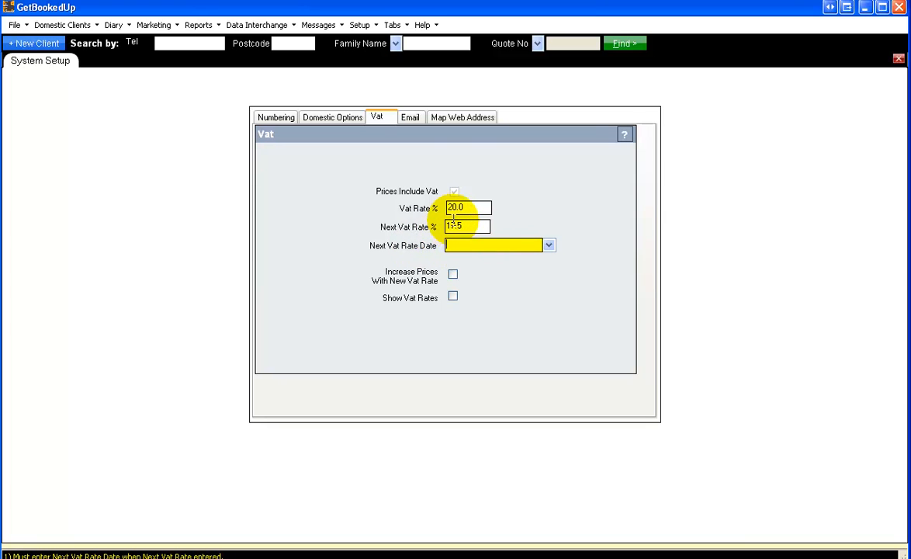
left_click_drag(488, 226, 445, 226)
key("BackSpace")
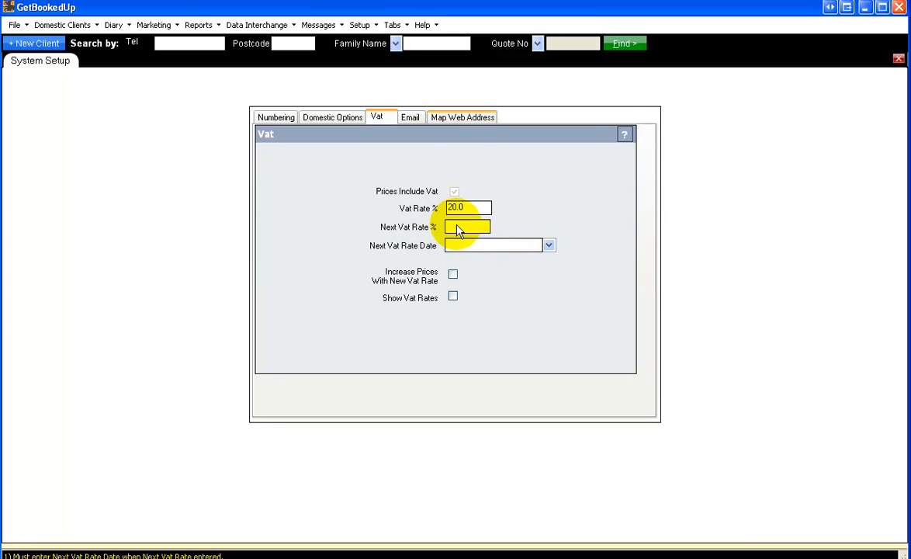
- Examine the Map Web Address settings and close System Setup
left_click(452, 128)
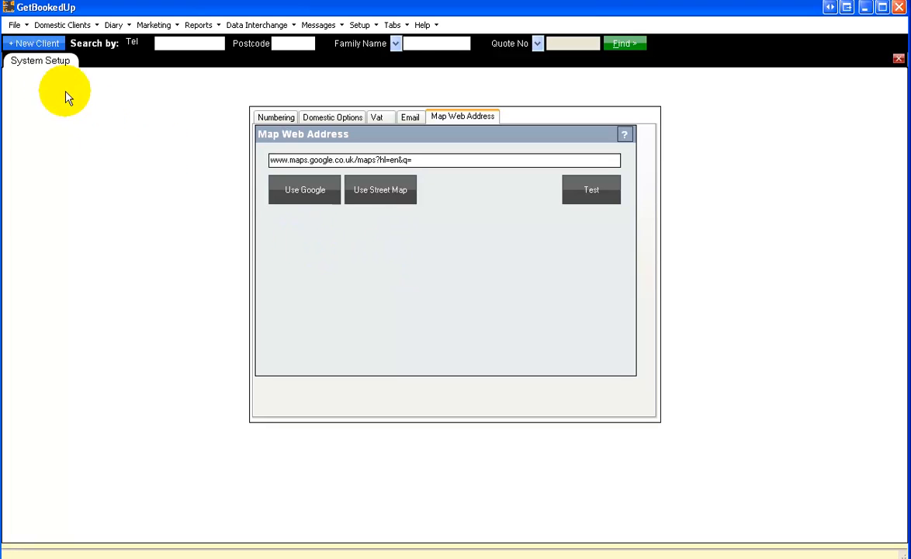
right_click(41, 62)
left_click(49, 72)
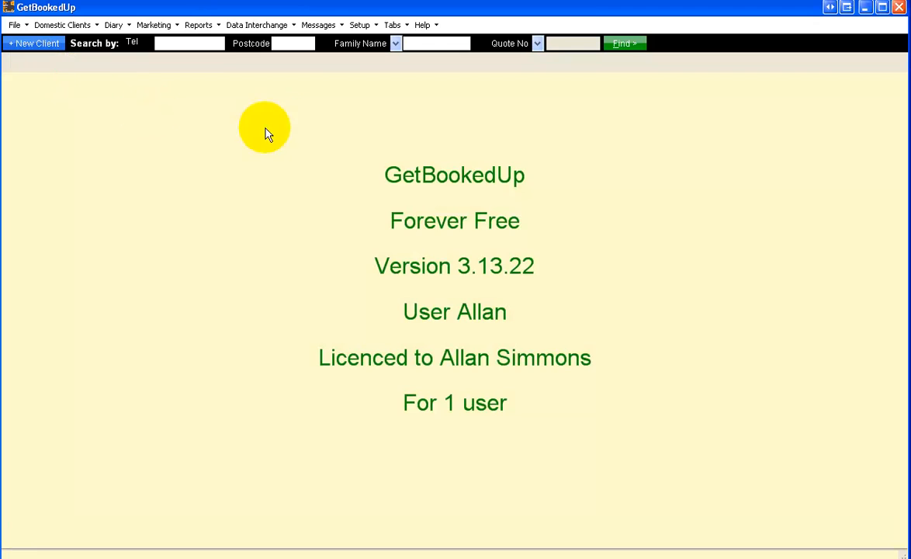
- Bring up the list of available setup options
left_click(378, 27)
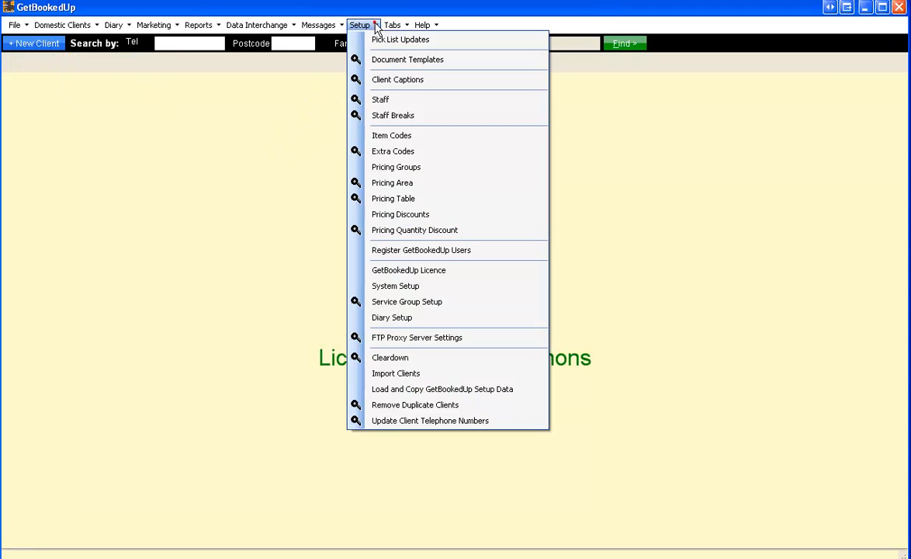